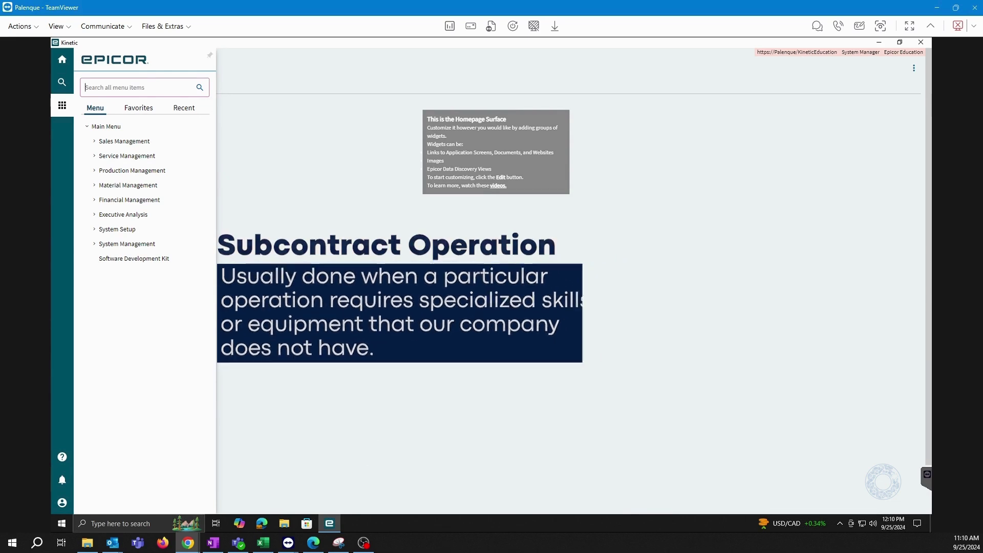
Find Job Entry with a 'job en' menu search and open it
click(168, 88)
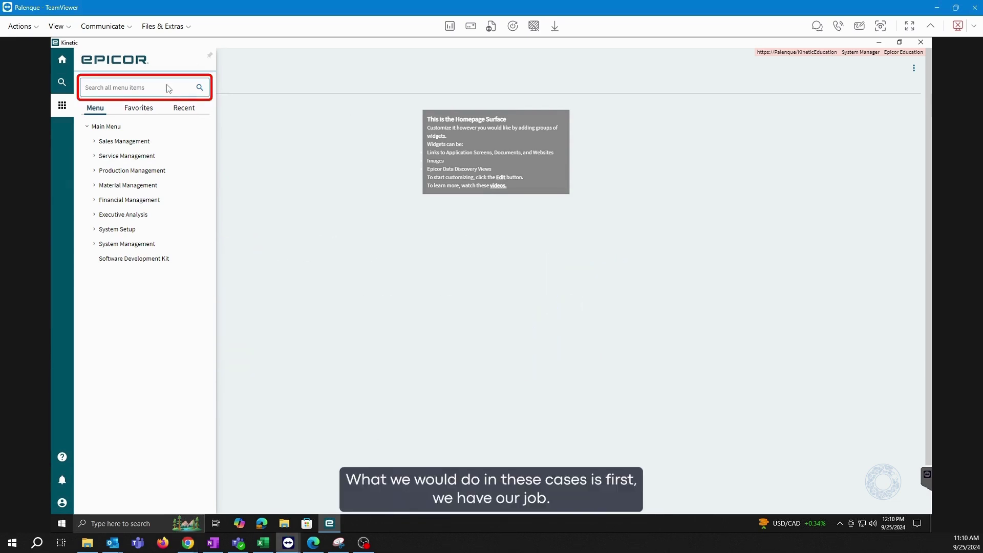
text(job en)
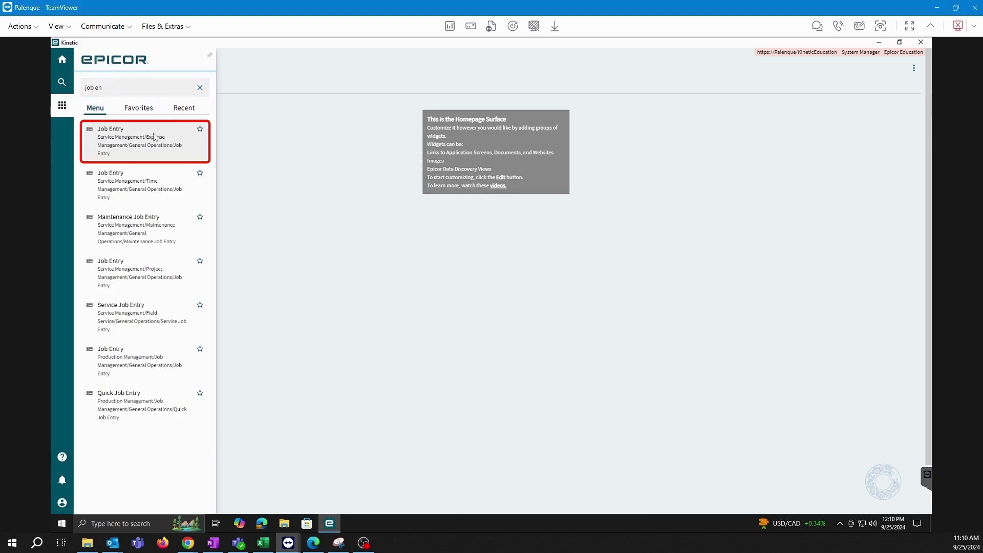
click(154, 136)
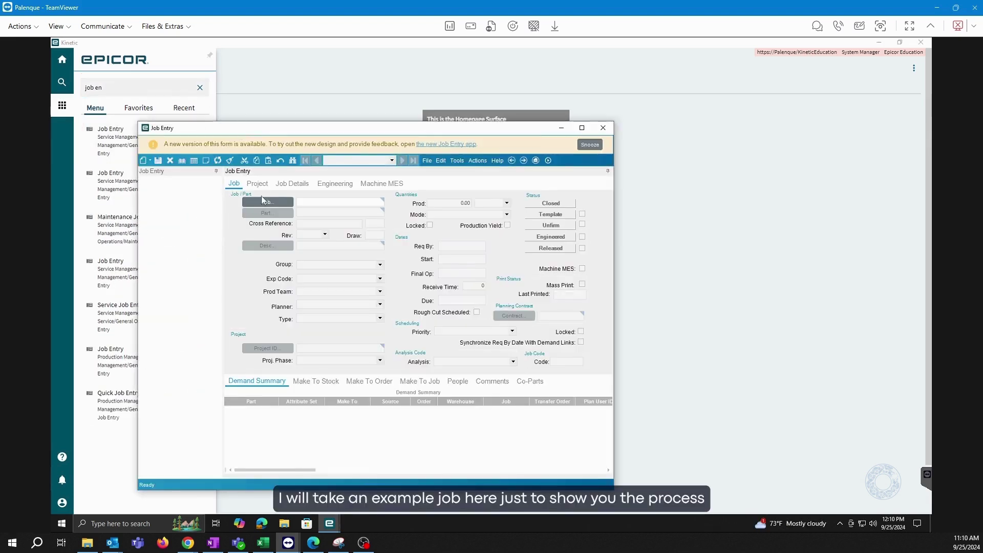
Search for jobs with Open status and load job 2031 for the Frame Rail part
click(262, 200)
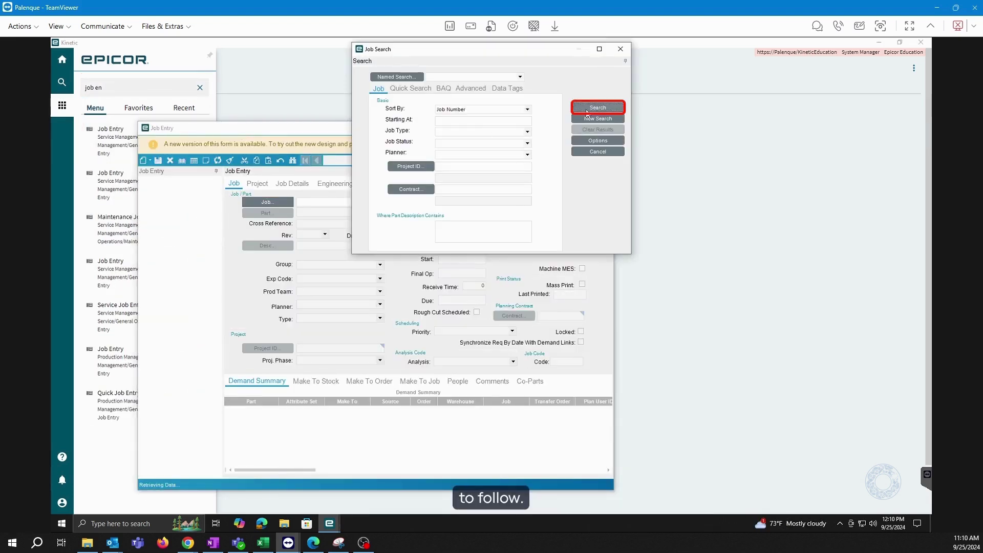
click(588, 110)
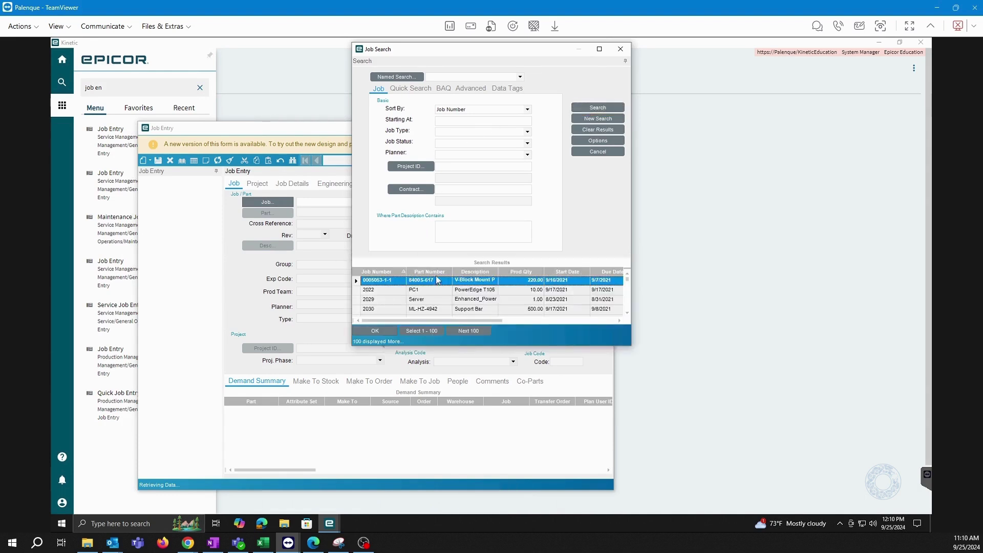
click(528, 143)
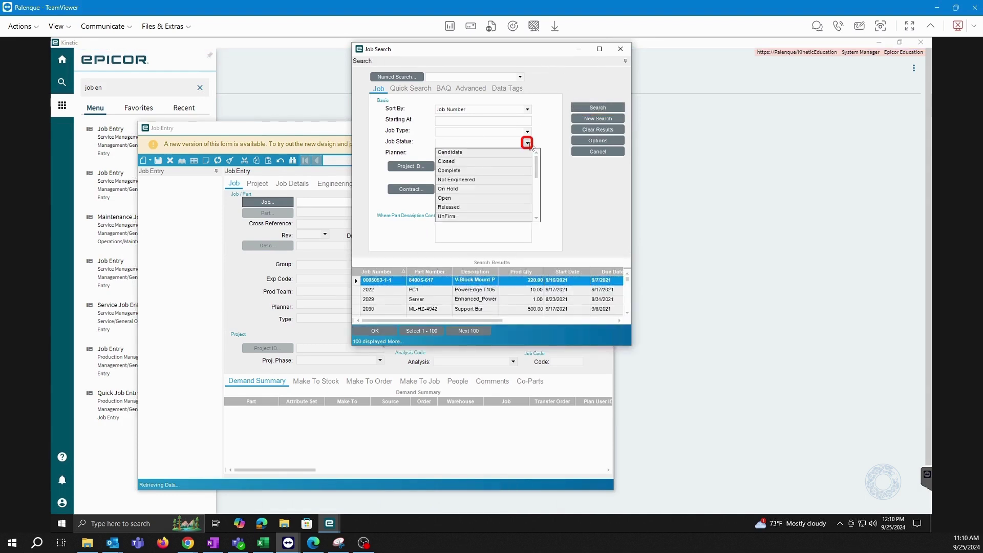
click(444, 198)
click(597, 107)
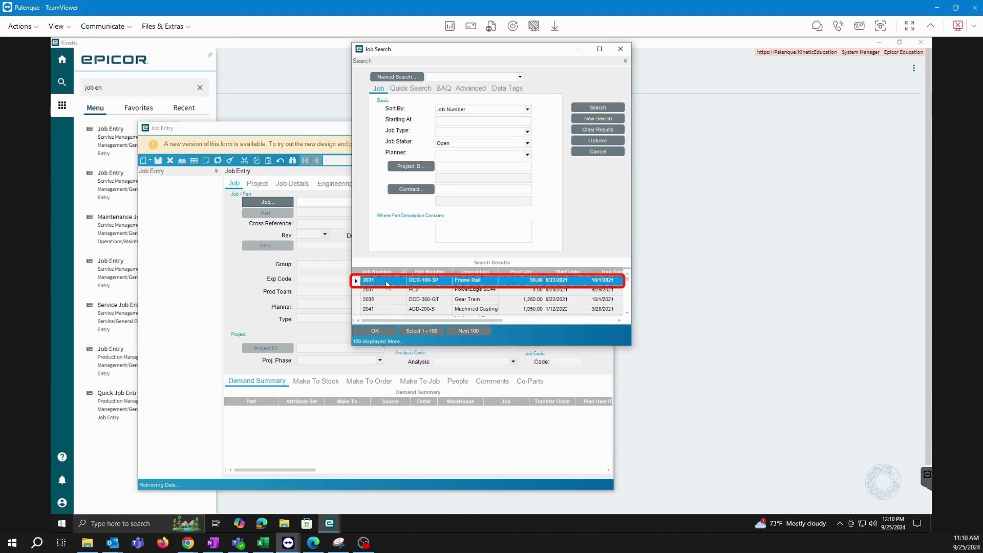
click(376, 330)
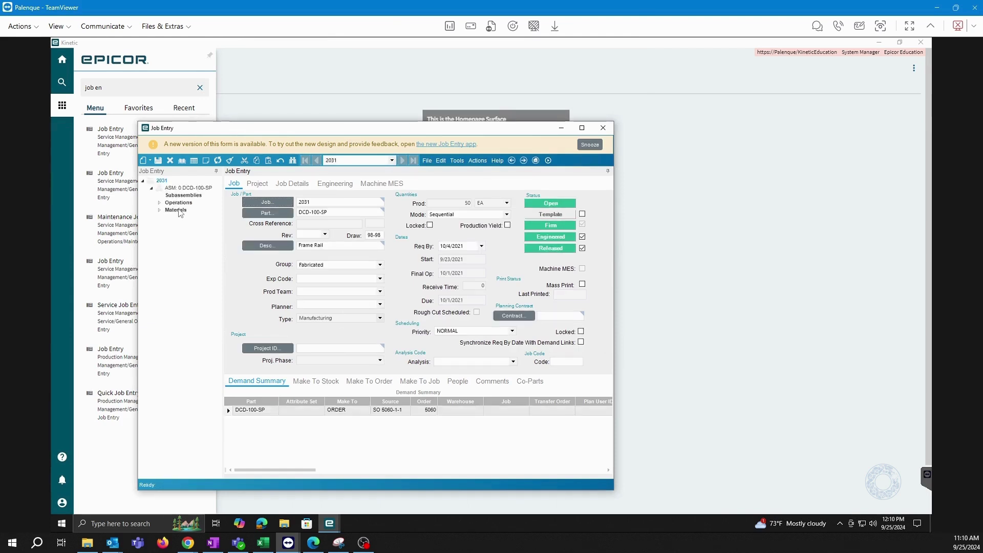
Add subcontract operation 80 to job 2031 using operation 307 Pump Line - Station 1
click(190, 205)
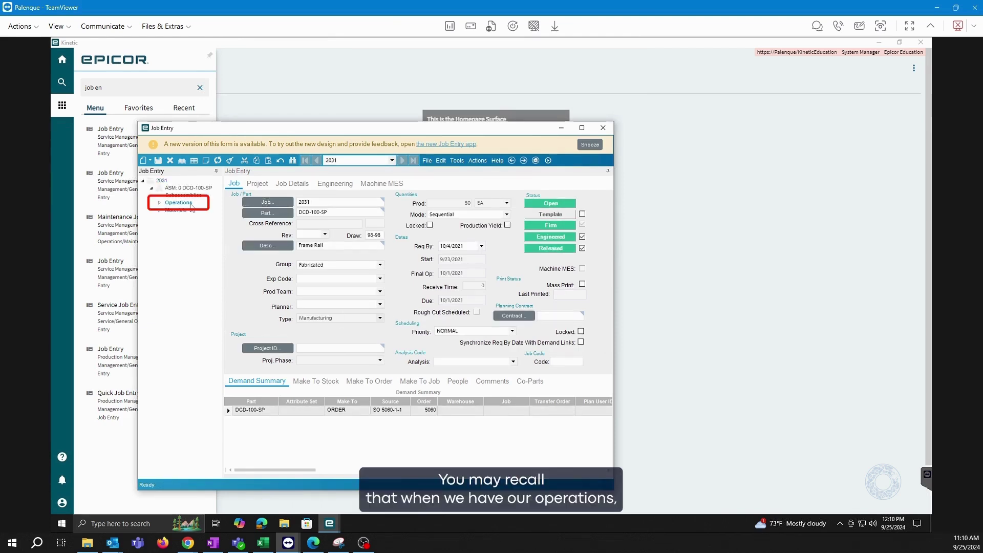
right_click(191, 205)
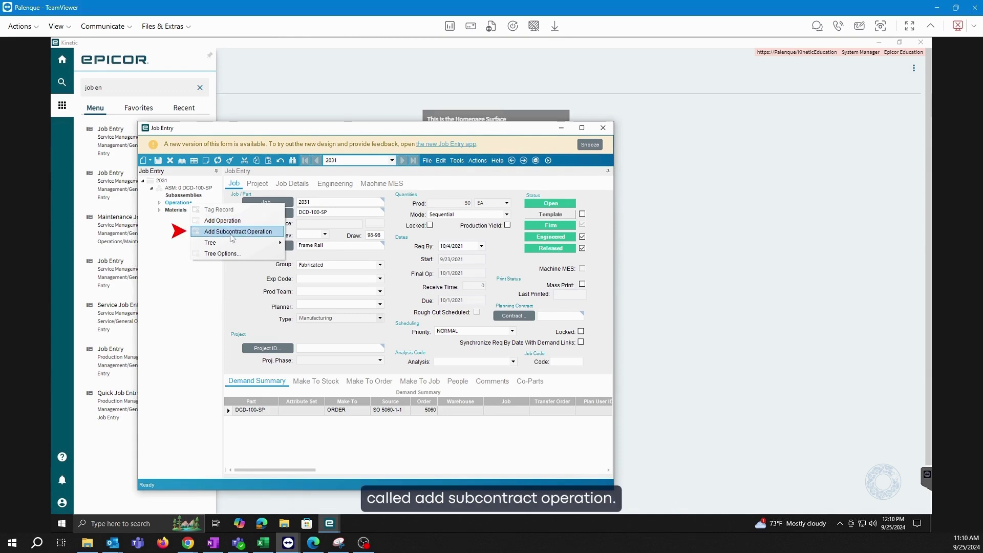
click(231, 236)
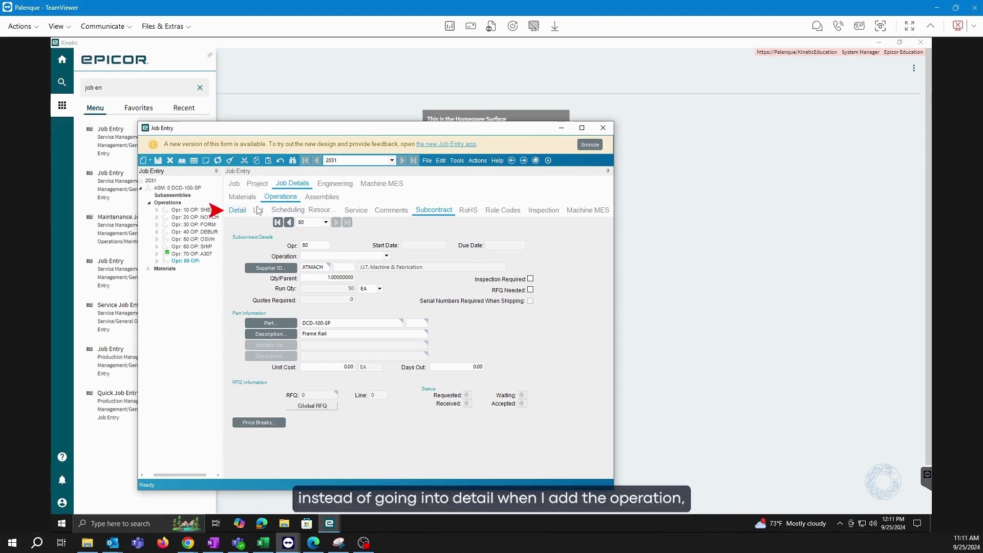
click(386, 256)
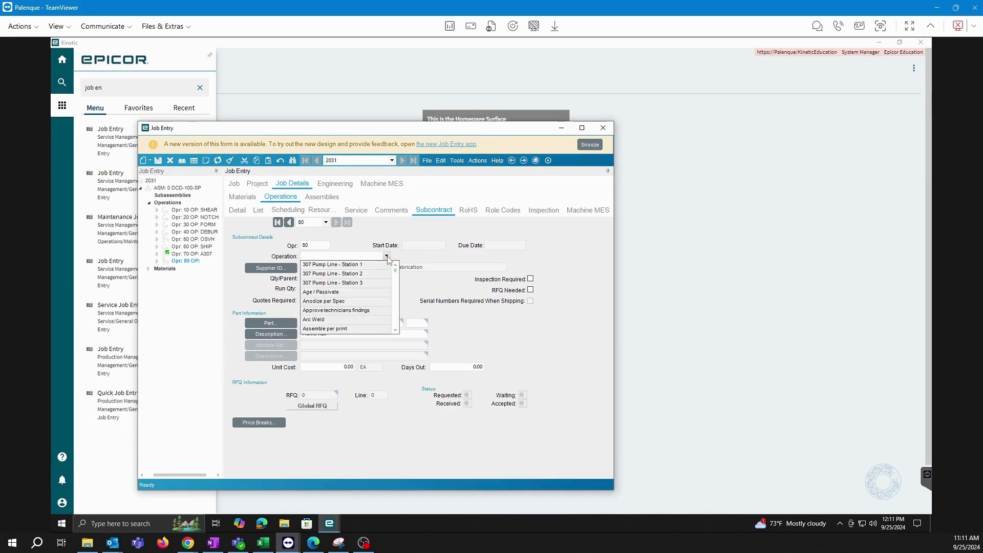
click(369, 265)
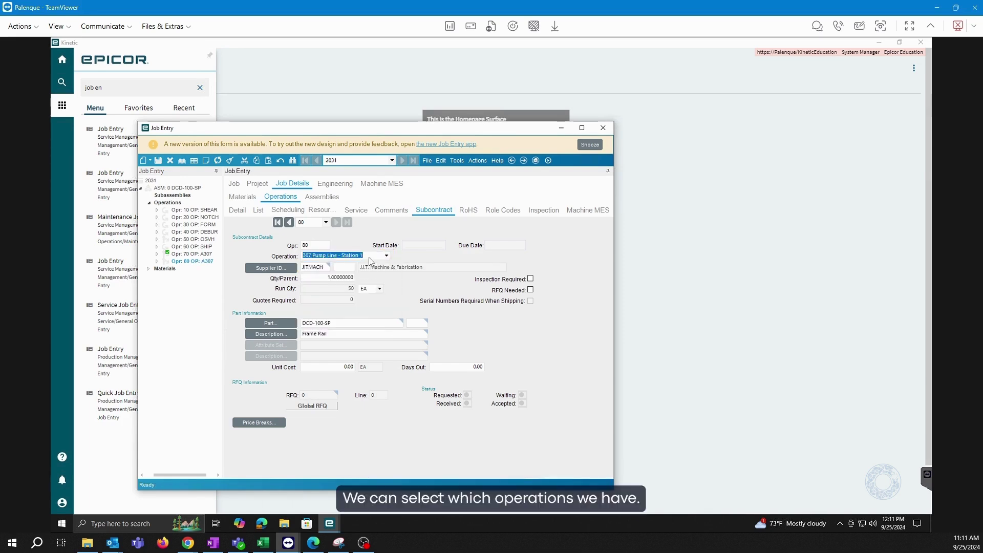
right_click(369, 263)
Mark operation A307 as Subcontract Operation in Operation Maintenance, save it, and close
mouse_move(387, 265)
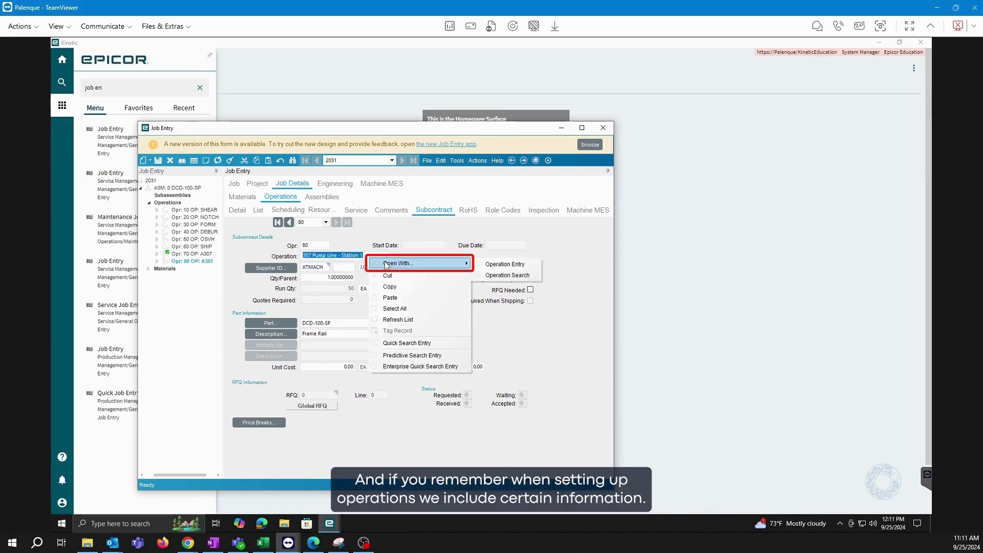
click(517, 265)
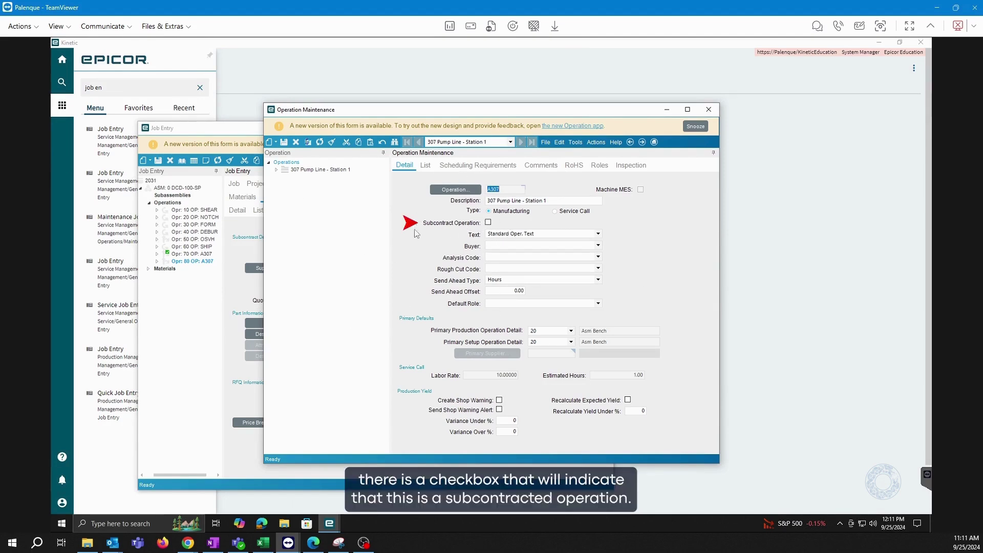
click(489, 225)
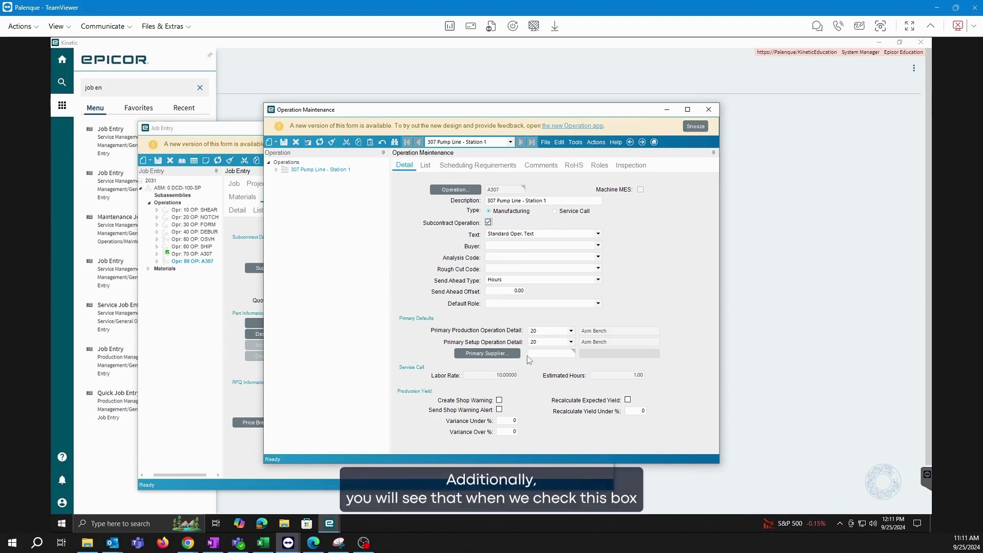
click(489, 224)
click(489, 223)
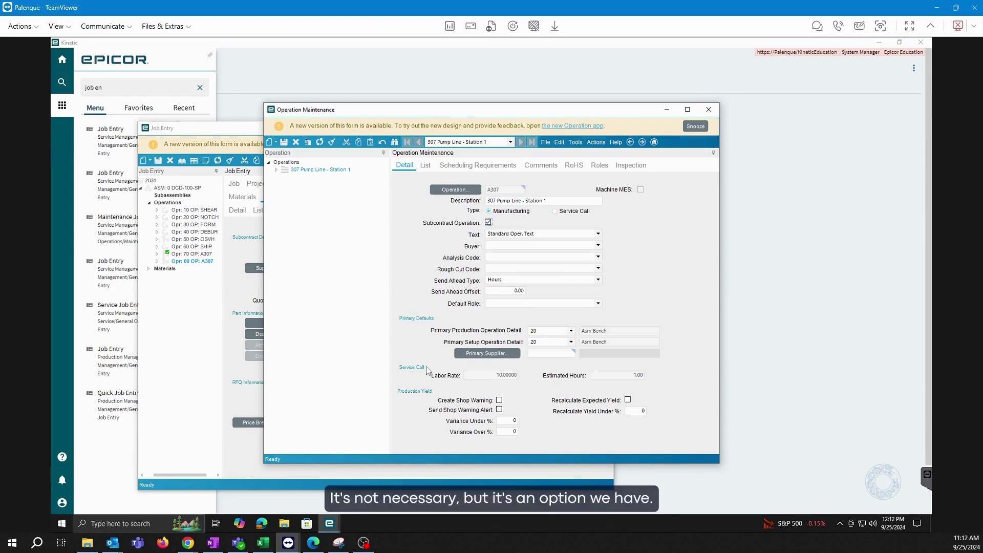
click(286, 145)
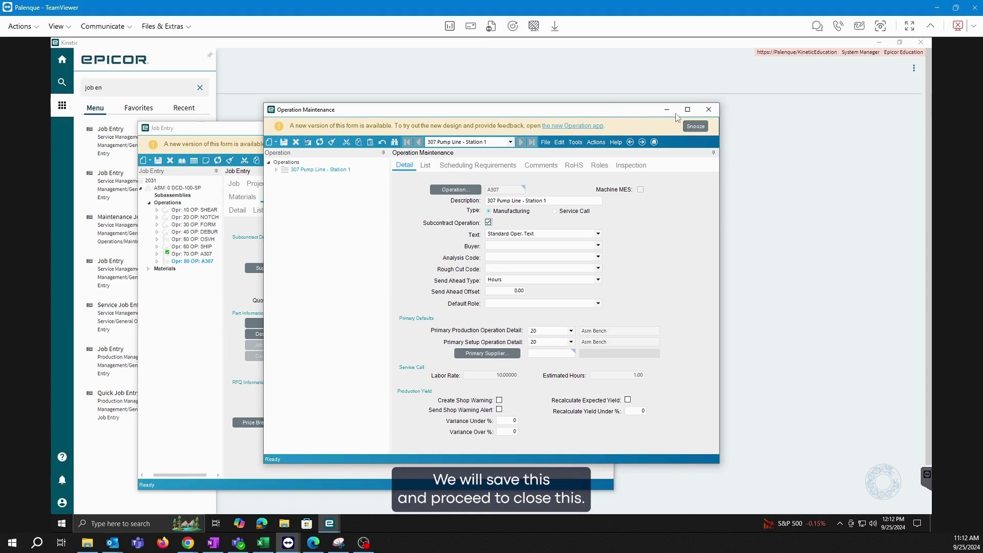
click(709, 109)
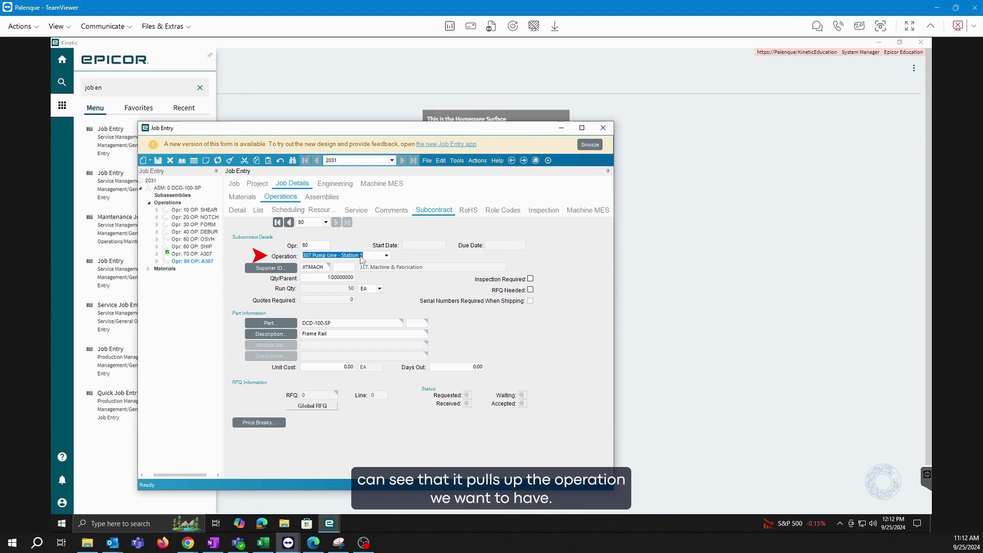
Assign A-Z Metals as operation 80's supplier and select the qty/parent value of 1
click(270, 268)
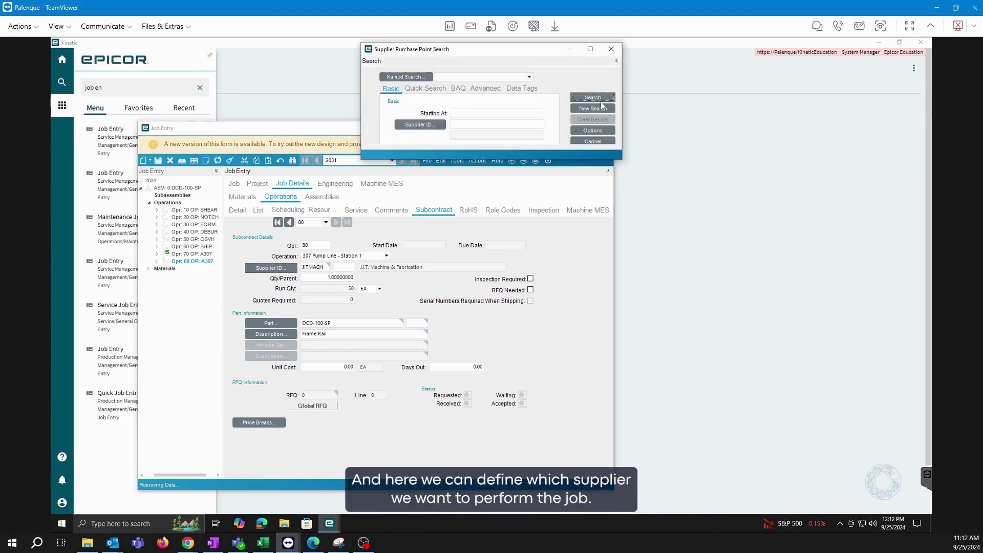
click(600, 99)
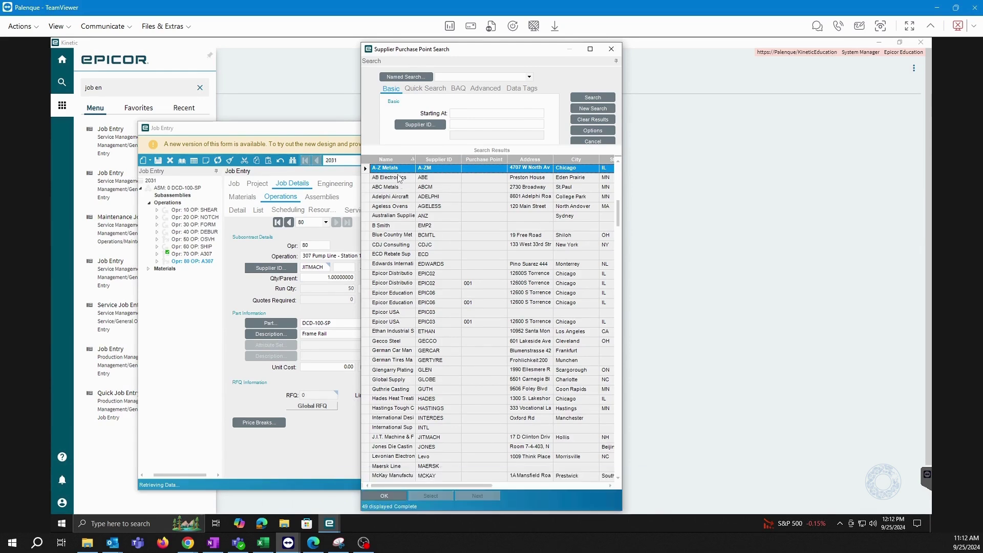
double_click(400, 172)
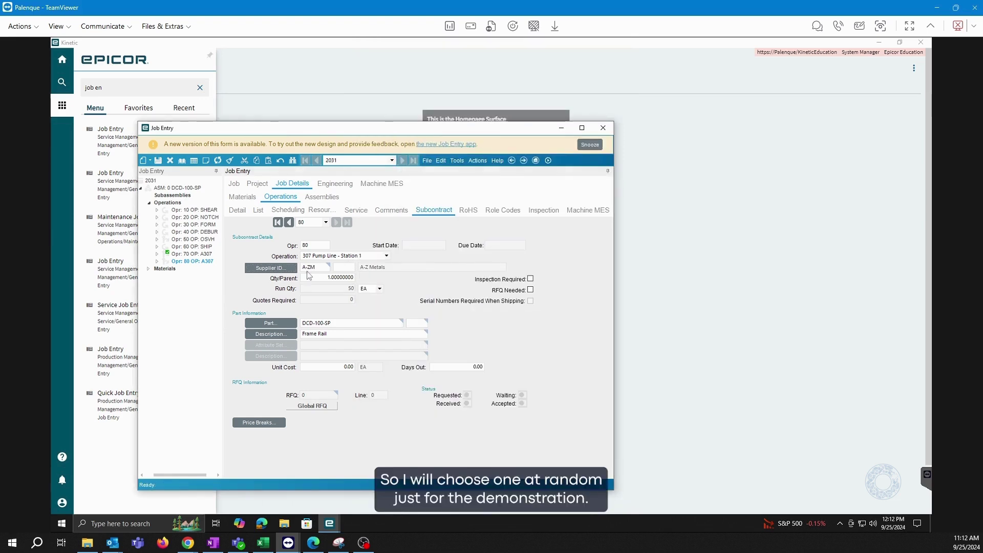
click(333, 279)
drag(333, 279, 366, 279)
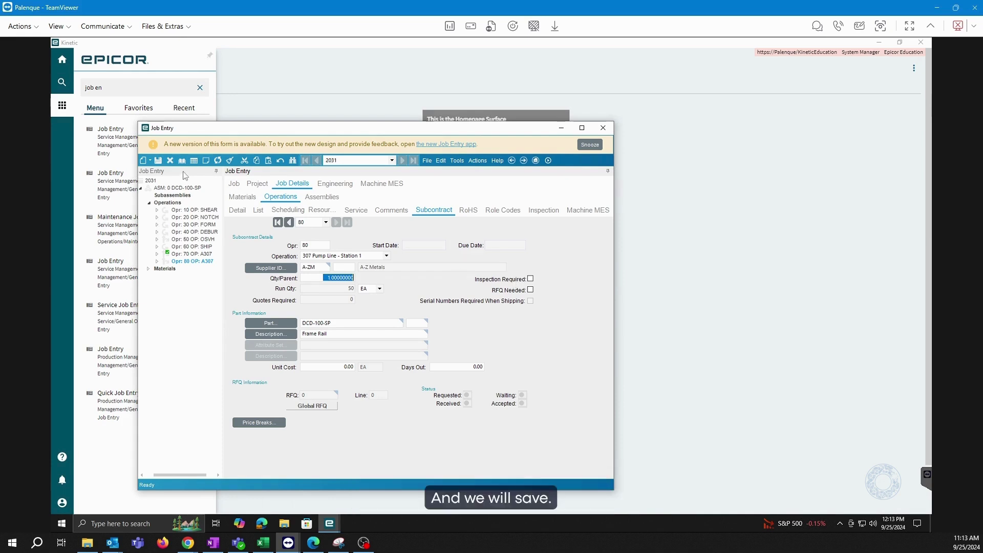
Save job 2031 and view its main details, checking Engineered and Released status
click(158, 161)
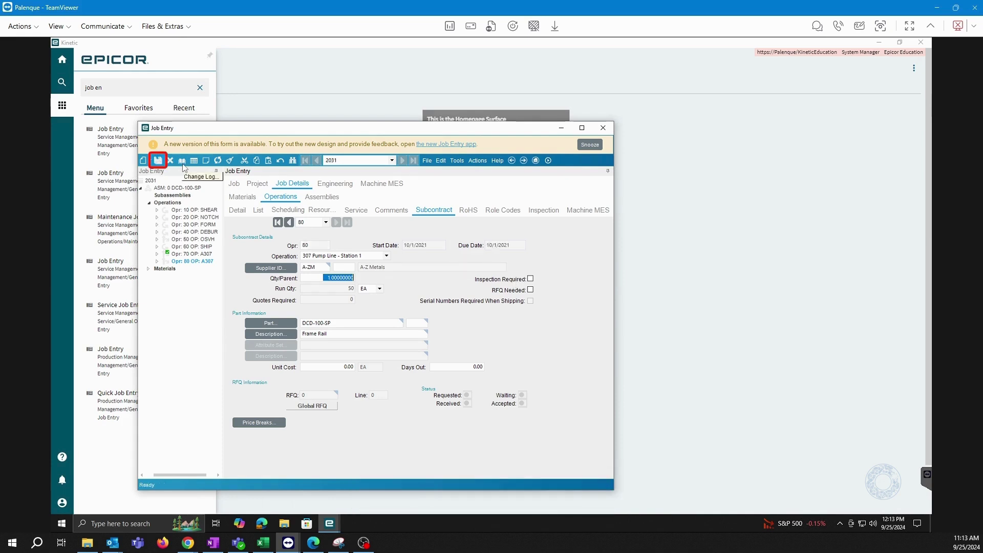
click(238, 212)
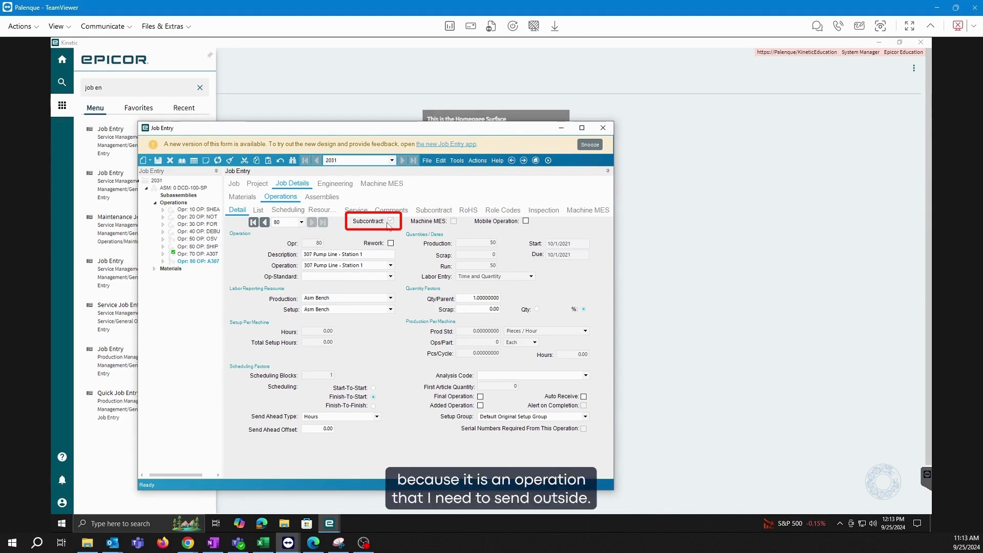
click(233, 184)
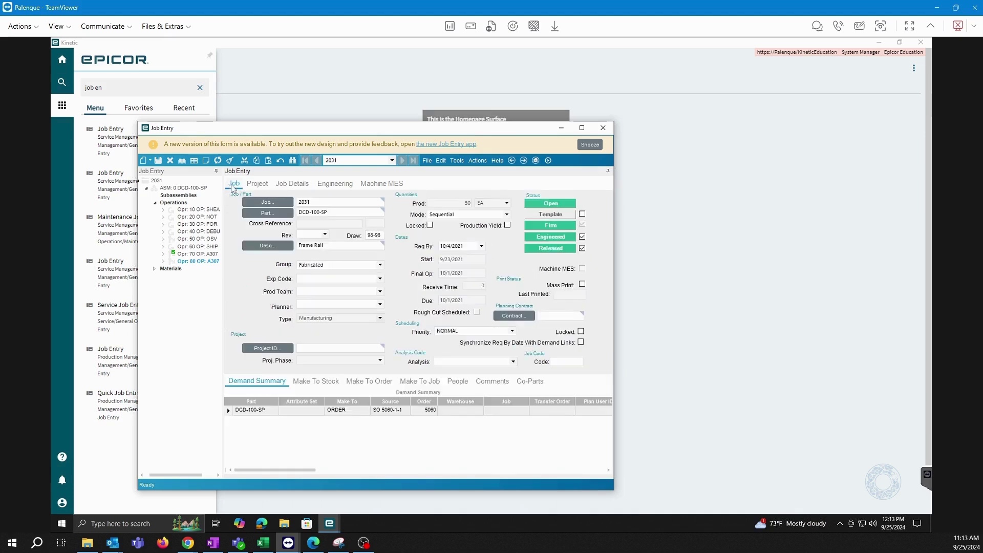
click(582, 248)
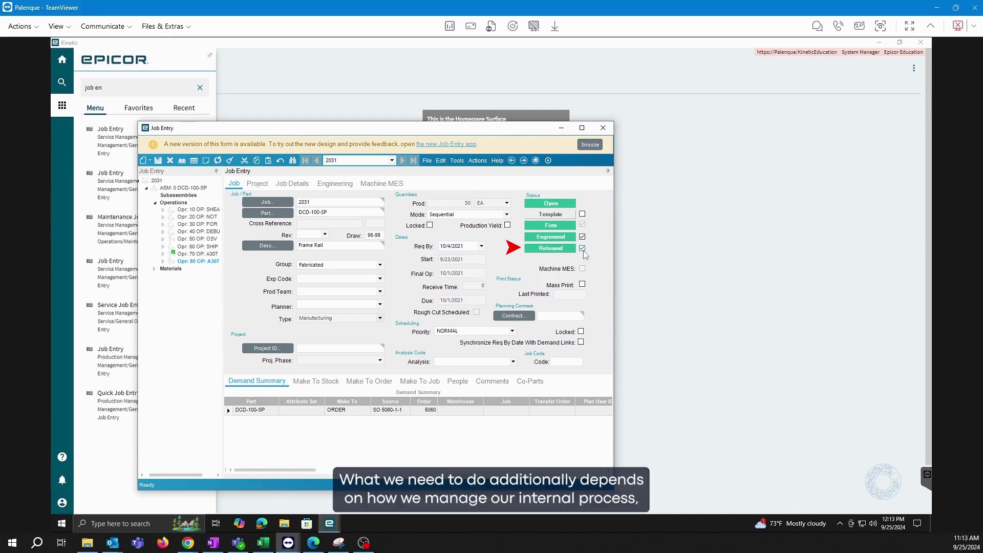
Minimize Job Entry and open Purchase Order Entry via a 'purchase o' menu search
click(561, 127)
click(138, 88)
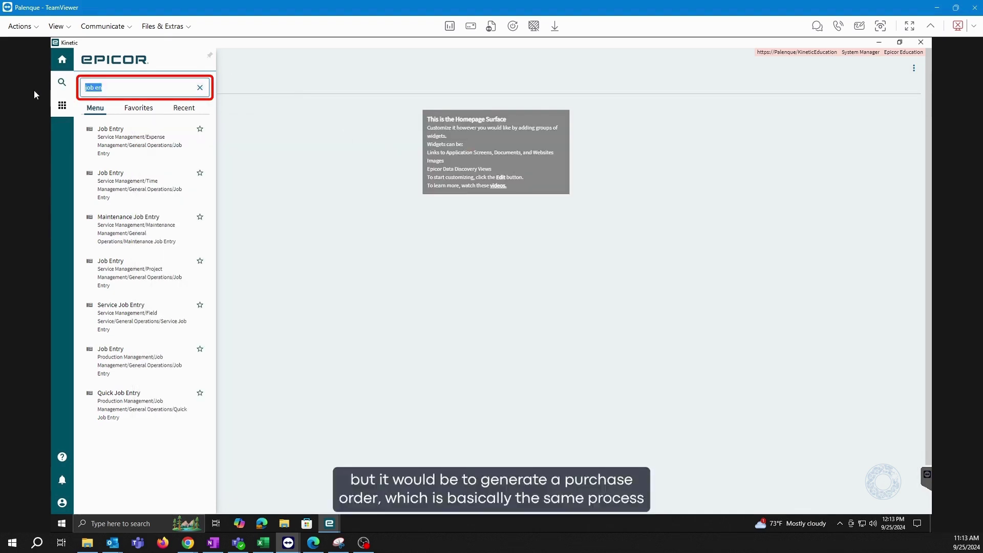
text(purchase o)
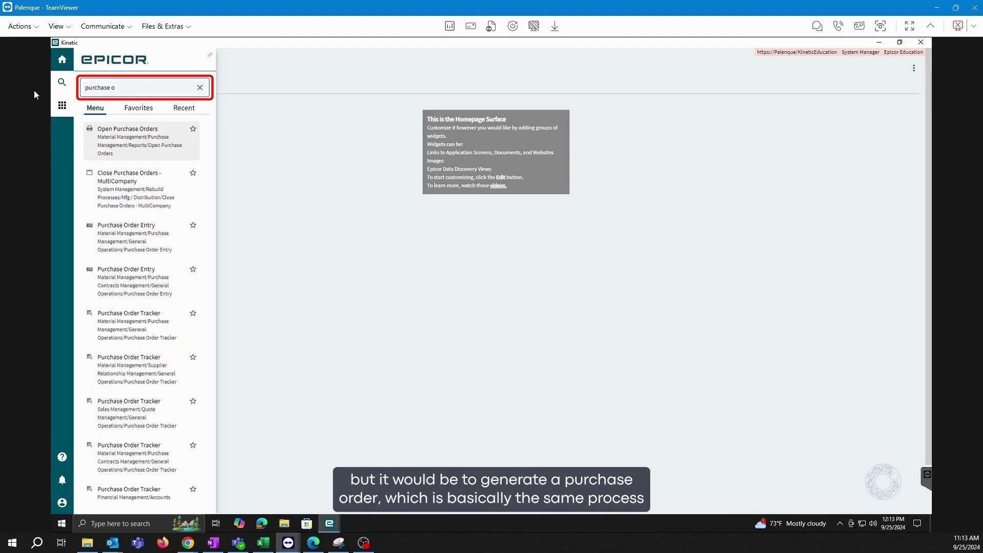
click(152, 293)
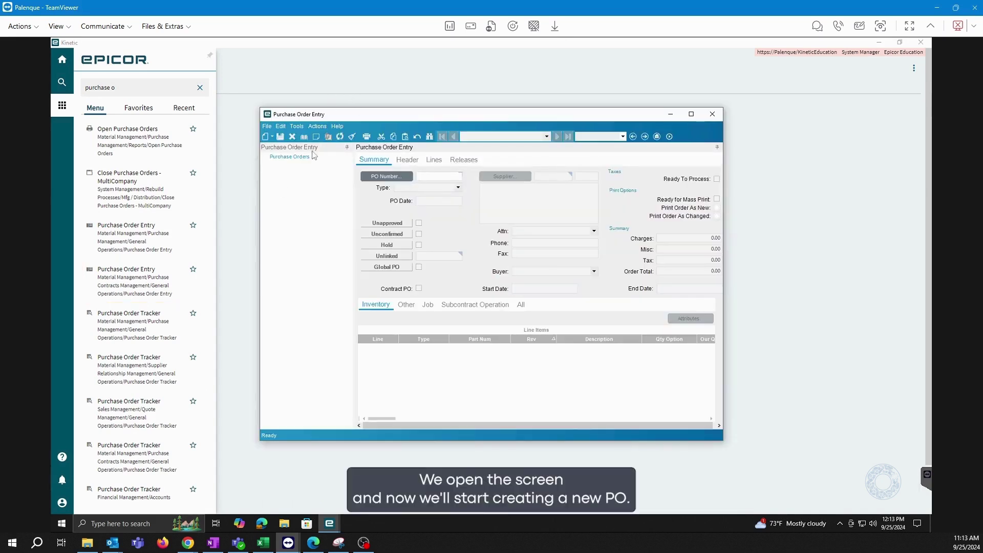
Create a new standard PO dated 9/25/2024 and move its window aside
click(272, 137)
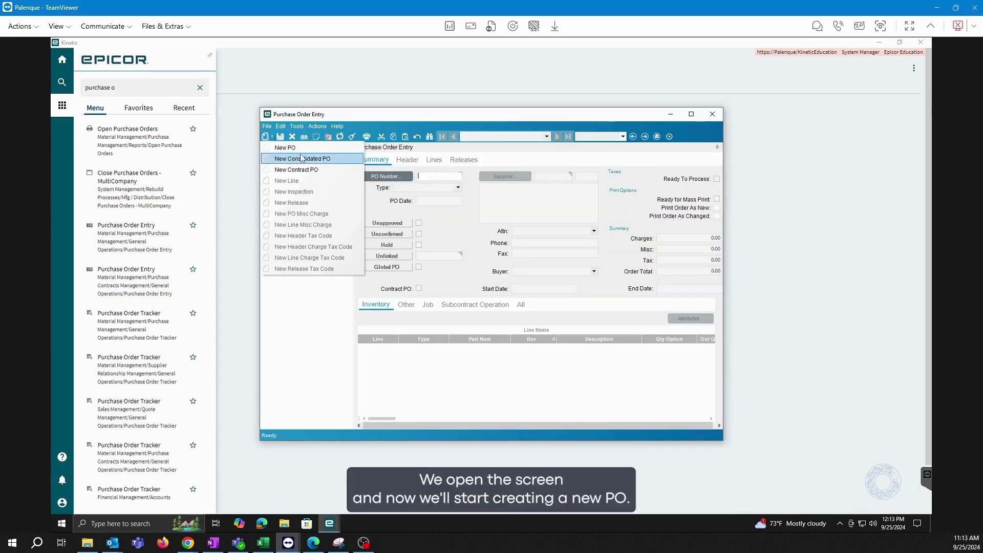
click(283, 148)
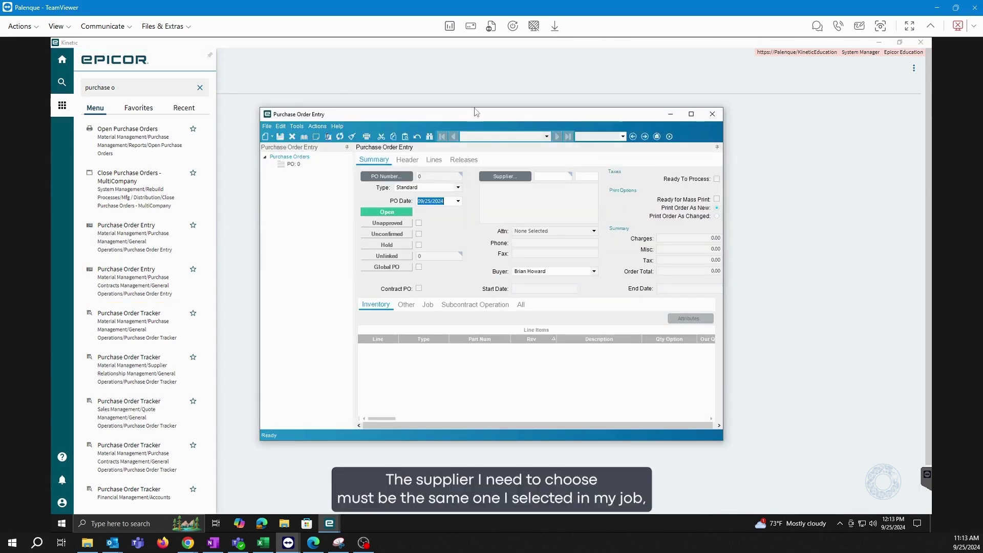
drag(473, 119, 443, 40)
double_click(234, 45)
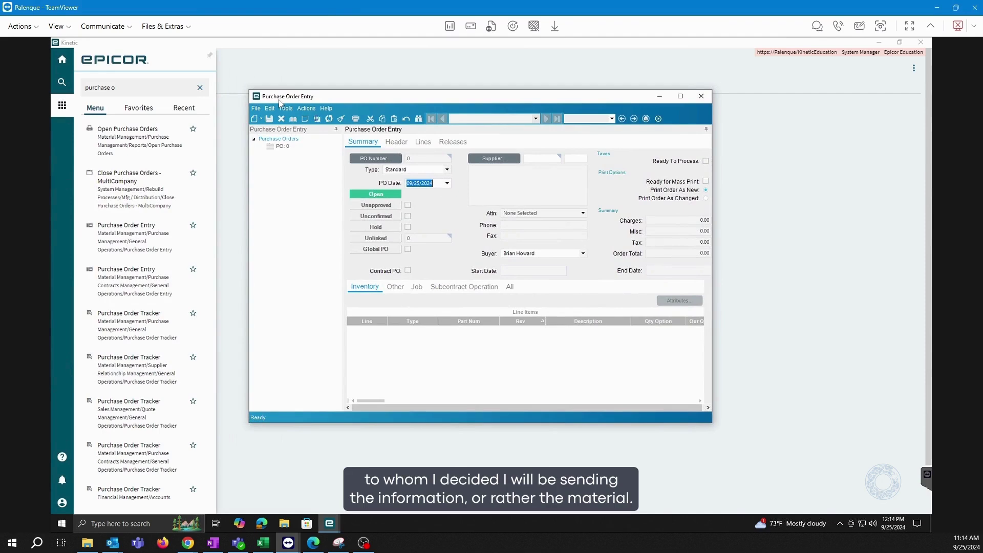
drag(278, 102, 137, 113)
Place Job Entry beside the PO and confirm operation 80's subcontract supplier is A-ZM
mouse_move(334, 515)
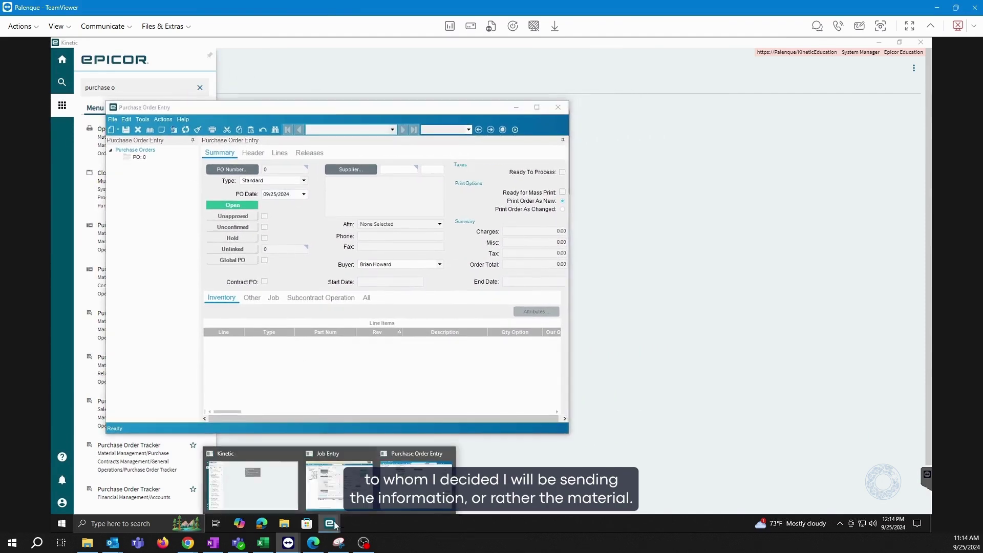
click(333, 481)
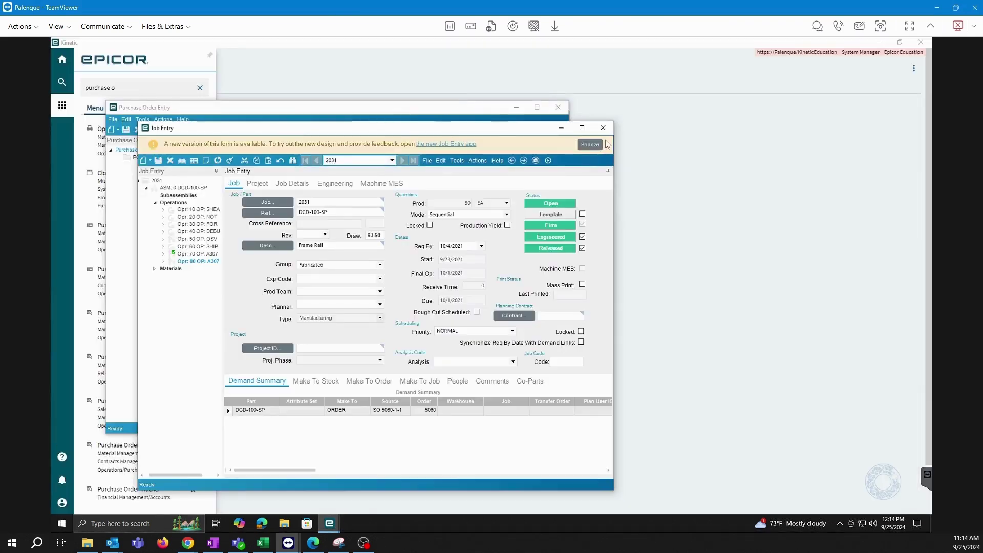
drag(681, 136, 737, 94)
drag(354, 113, 294, 118)
click(586, 148)
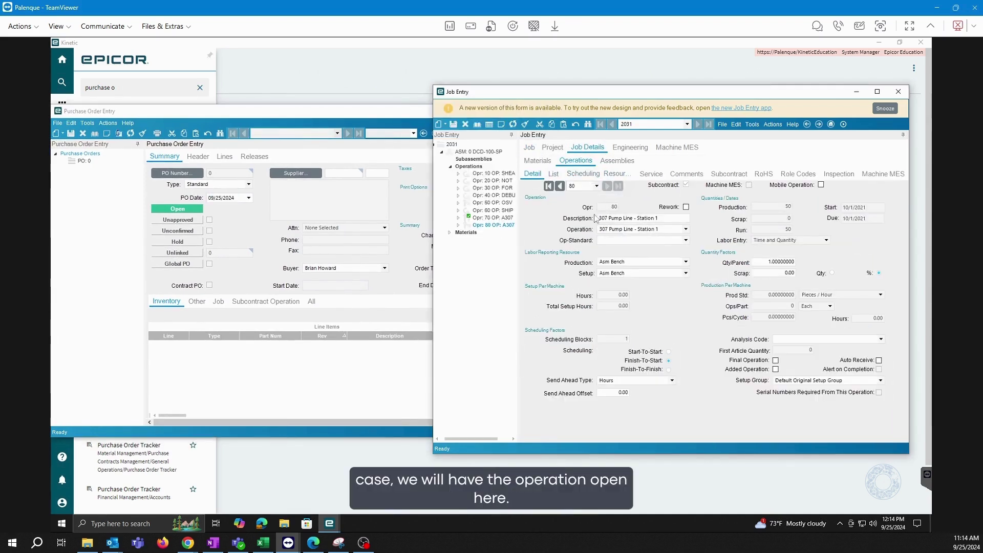
click(733, 177)
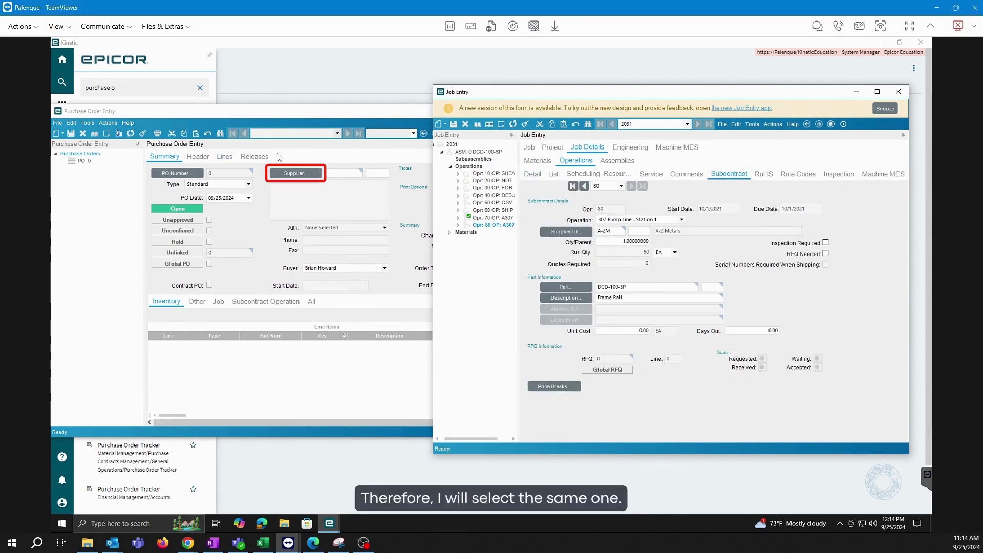
Set the PO supplier to A-Z Metals and save it as PO 4256
click(314, 174)
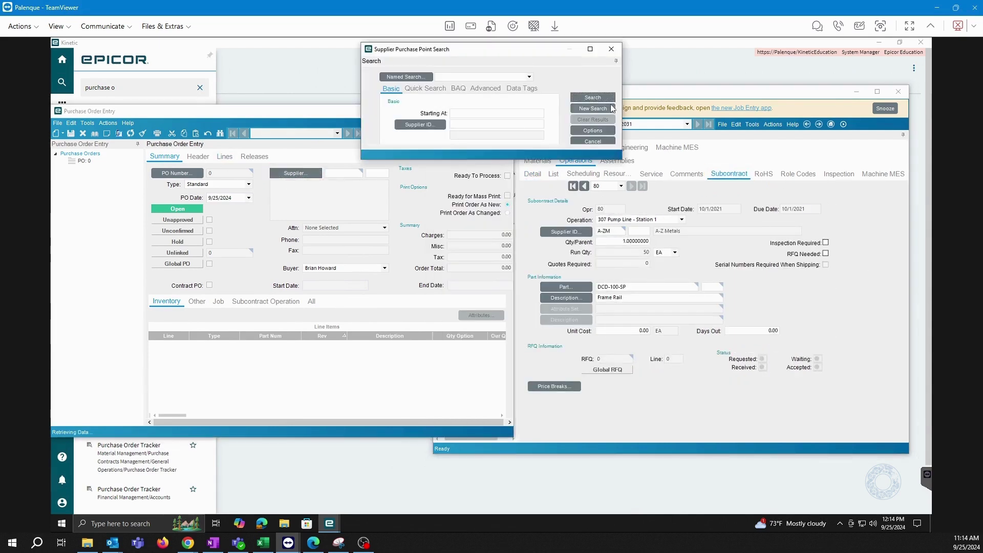
click(608, 101)
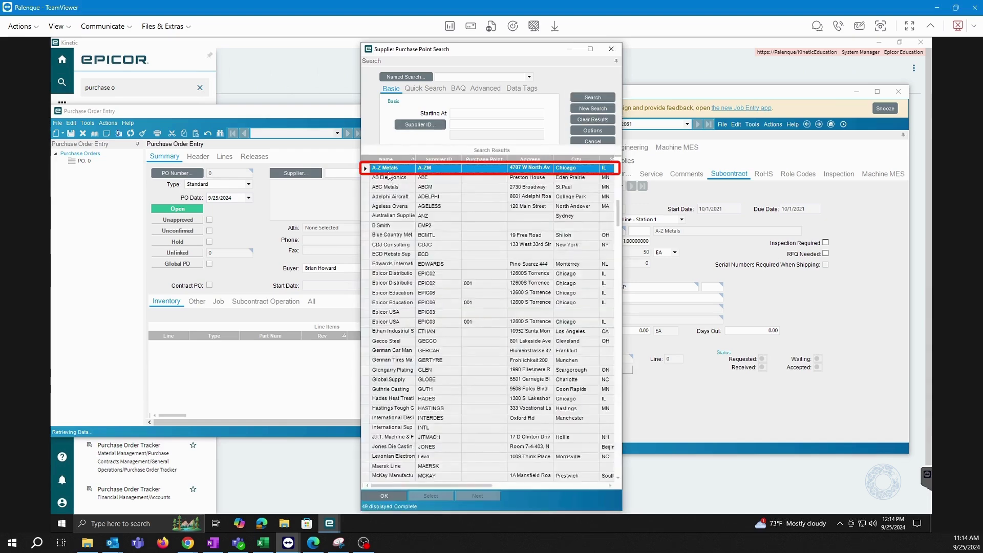
double_click(393, 166)
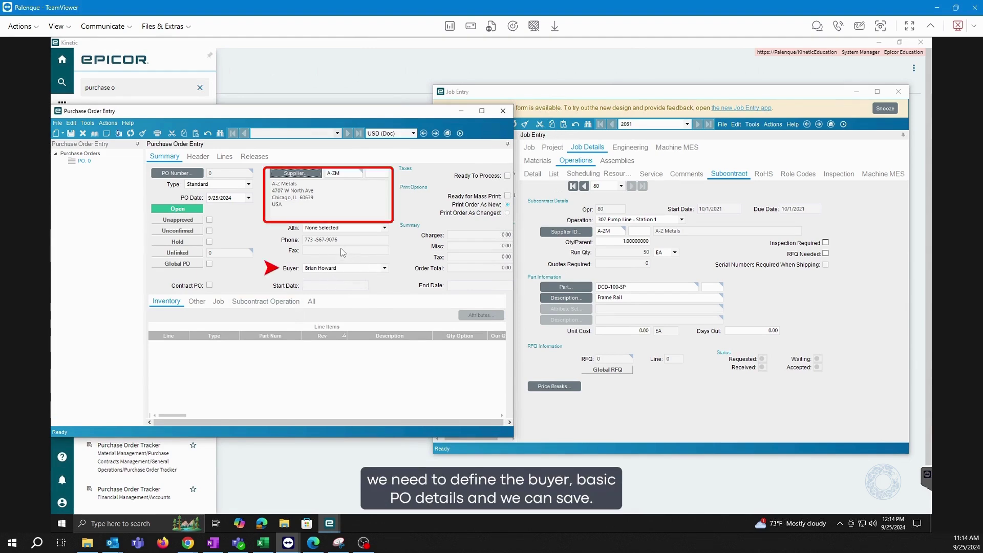
click(71, 133)
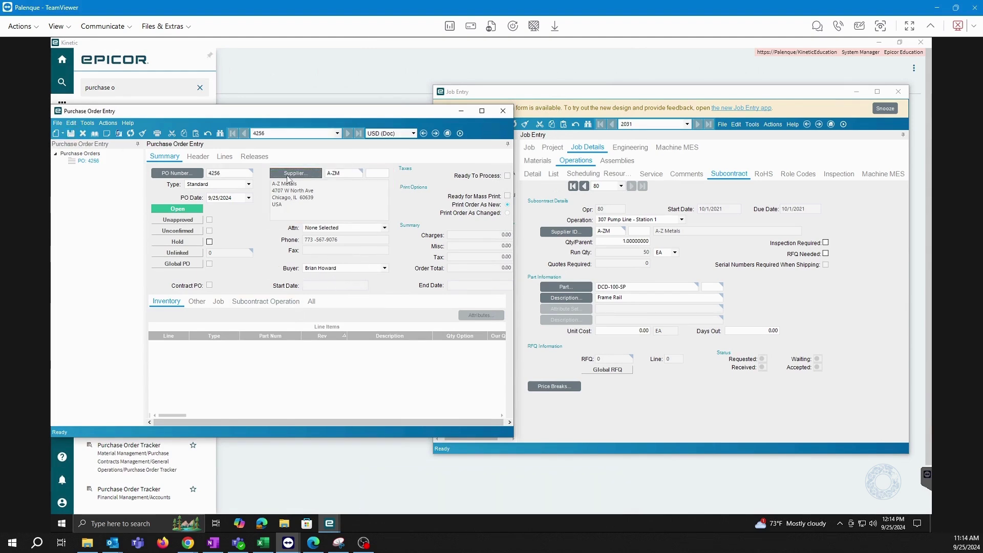
Add a new line to PO 4256 and display its line detail
click(62, 134)
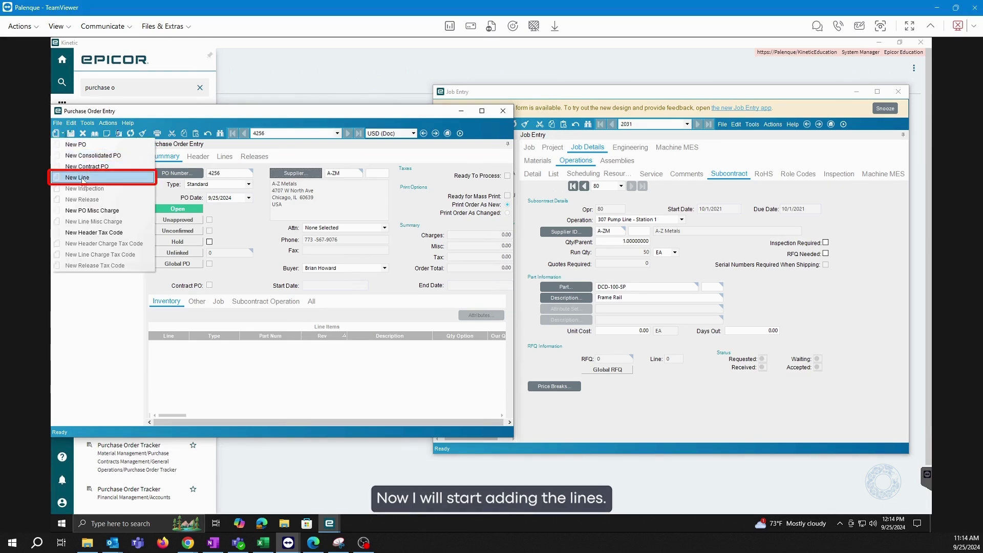
click(84, 178)
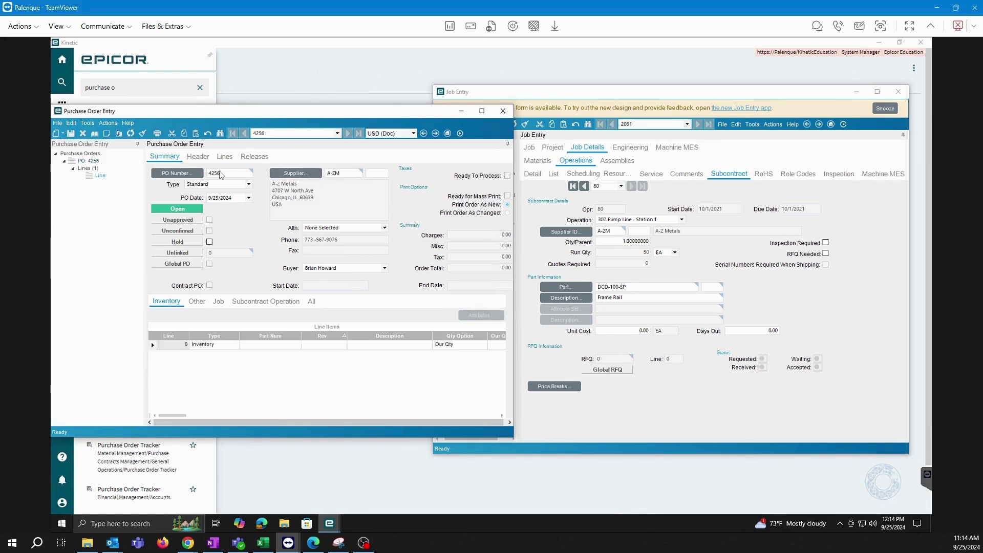
click(226, 160)
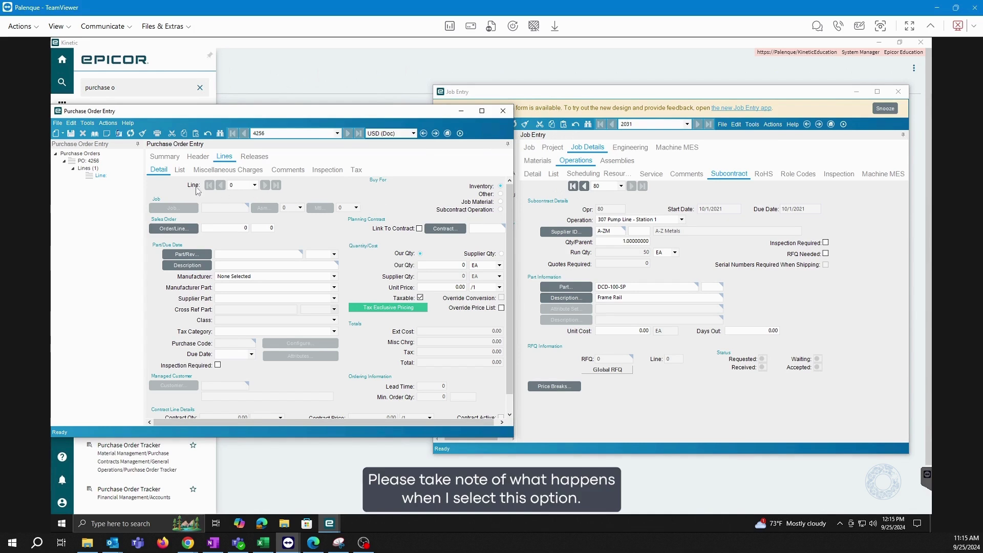
Set the line to buy for a subcontract operation and enter job 2031
click(500, 209)
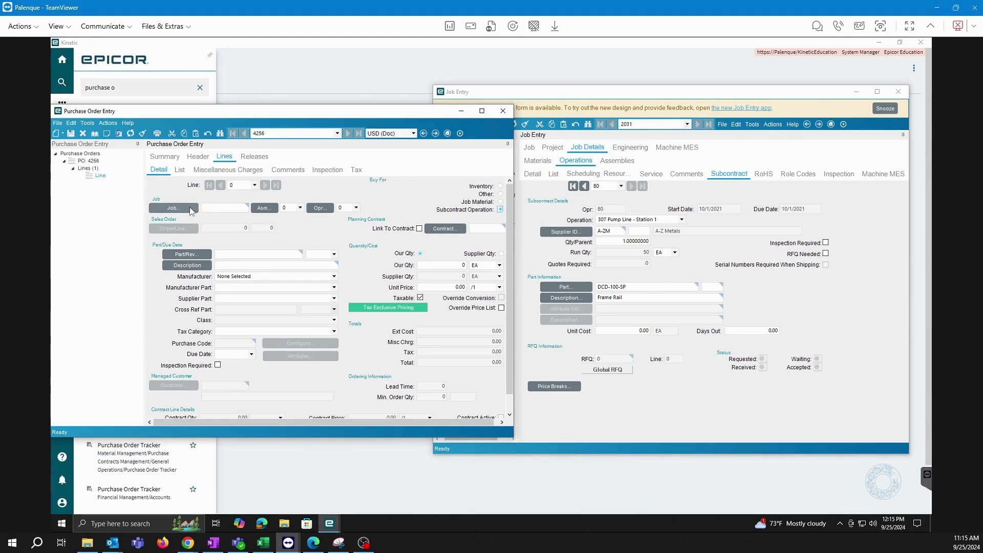
click(628, 128)
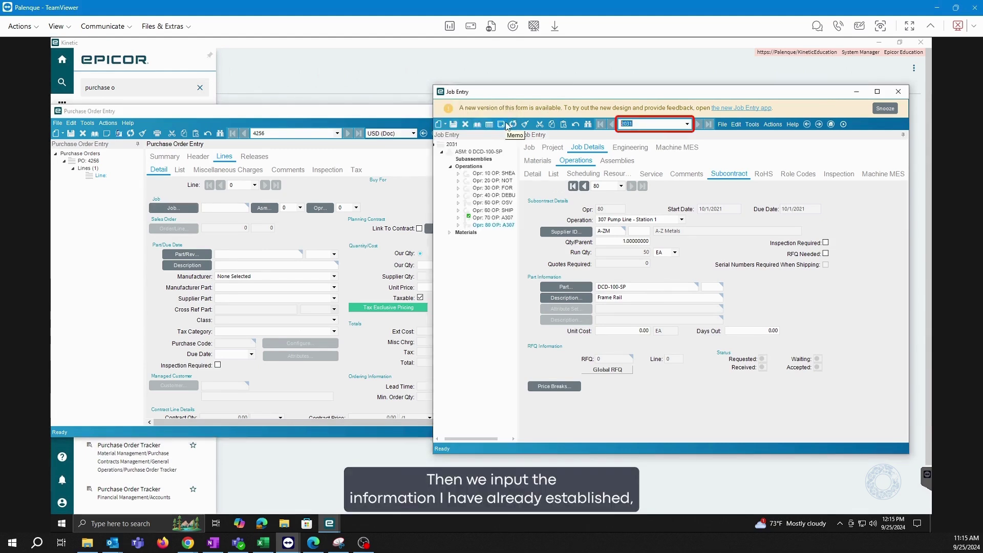
click(225, 207)
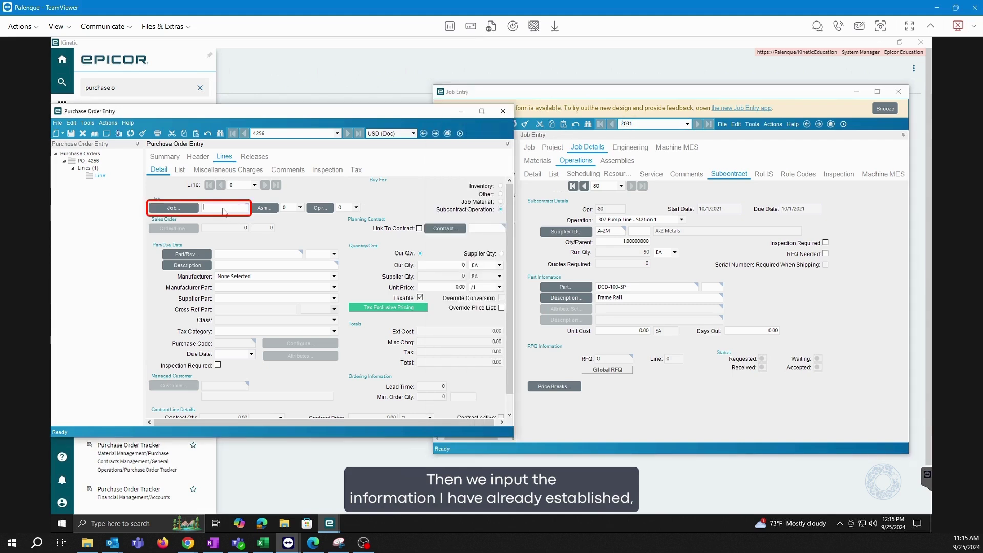
text(2031)
click(295, 208)
click(356, 208)
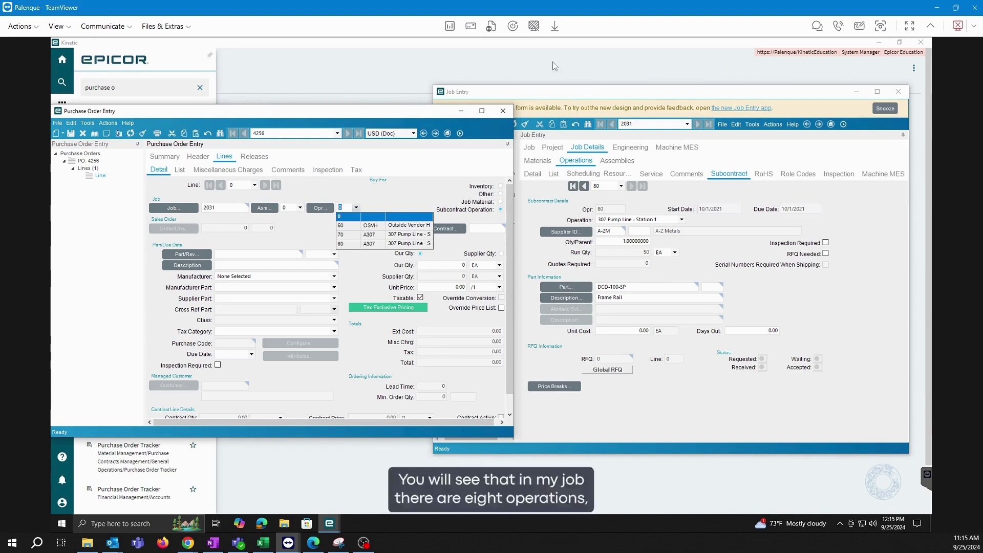
key(Escape)
Review job 2031's operations 70, 50 and 60 in Job Entry
click(554, 89)
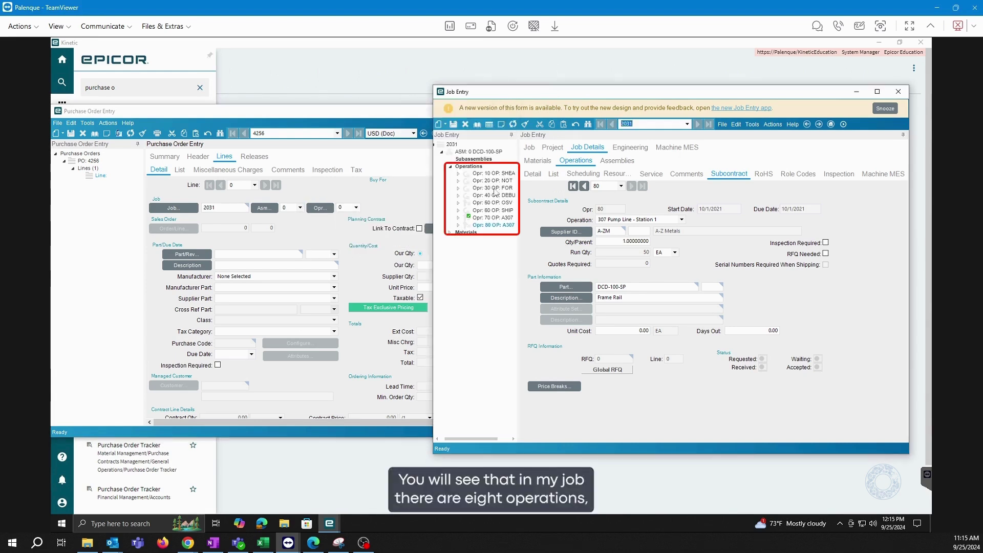
click(356, 208)
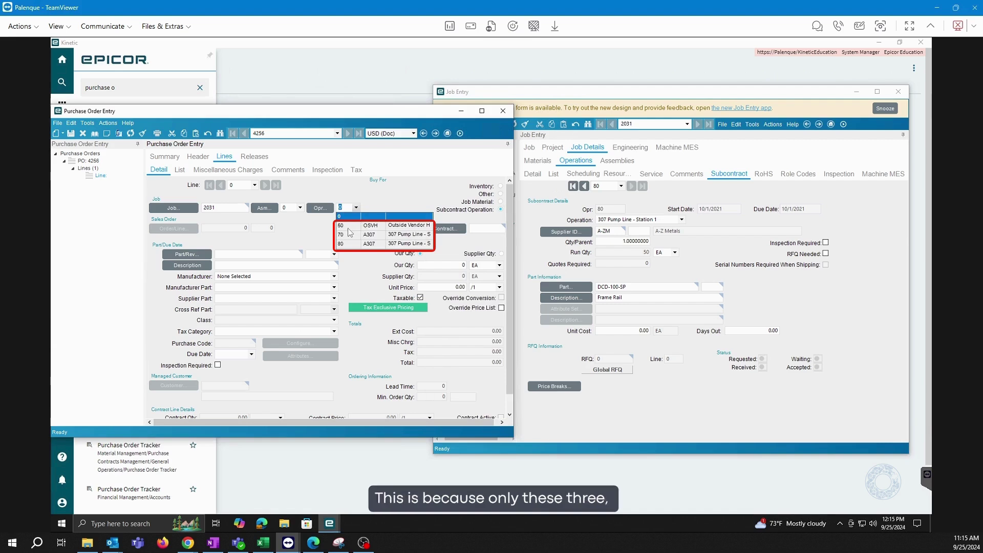
click(420, 201)
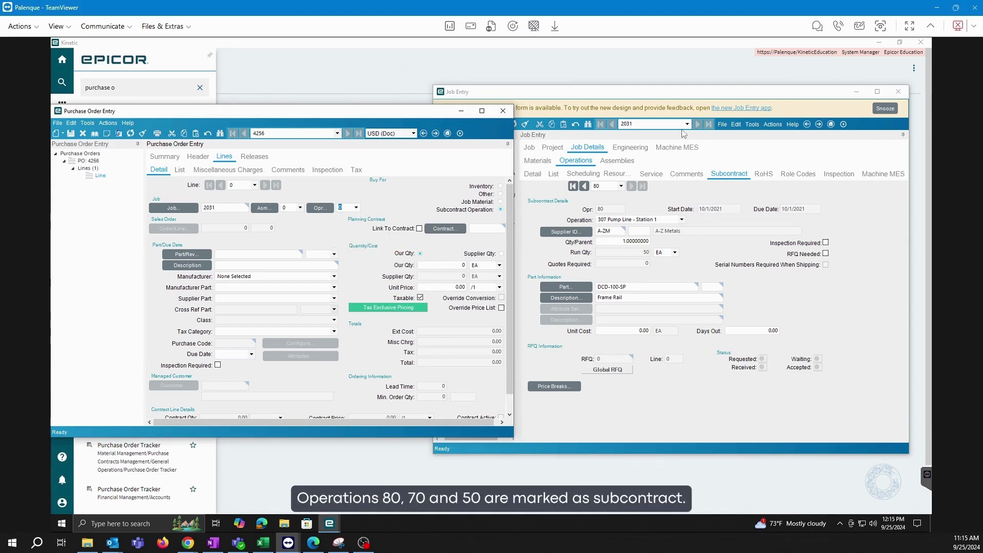
click(680, 98)
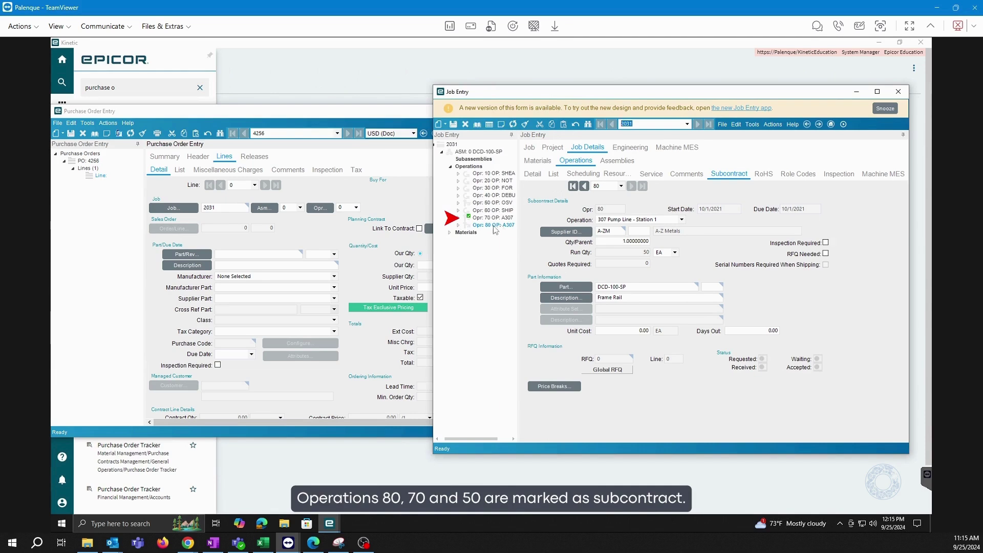
click(487, 226)
click(493, 218)
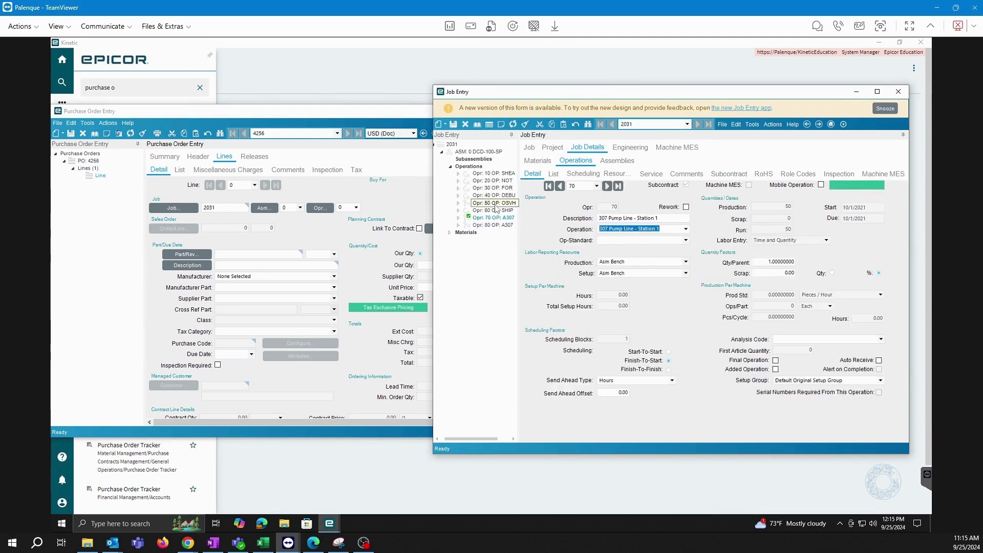
click(494, 203)
click(494, 211)
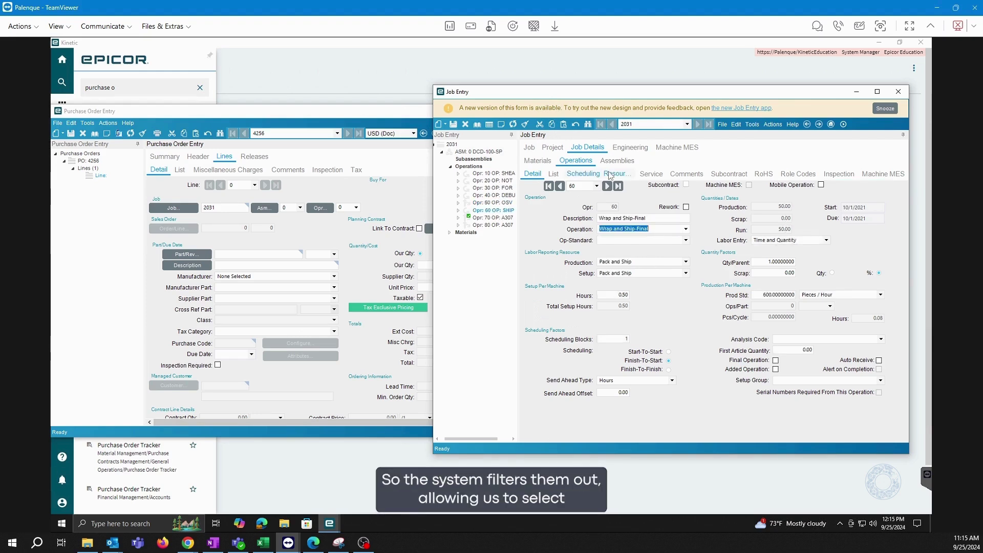
Link the line to operation 80, pulling in DCD-100-SP, 50 EA, and save
click(356, 208)
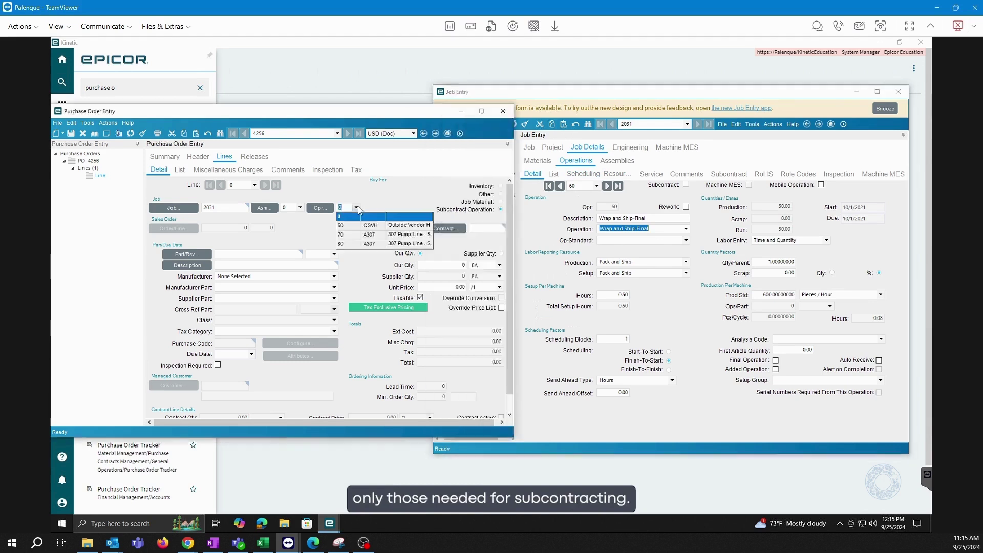
click(360, 244)
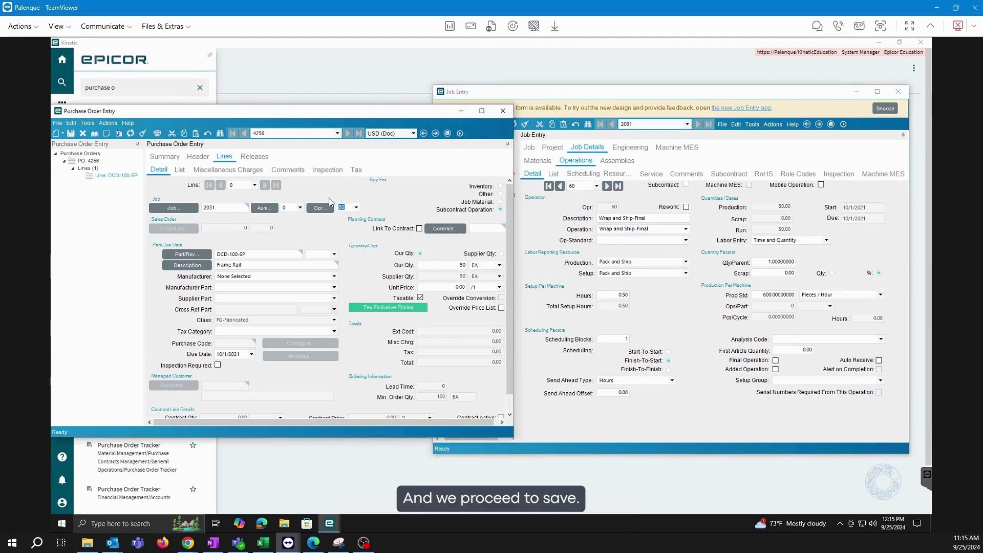
key(ctrl+s)
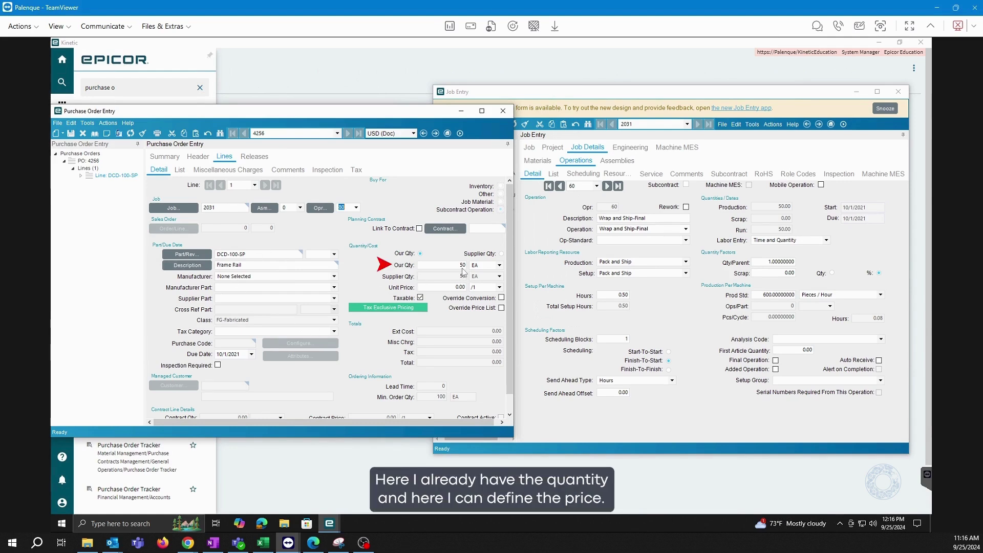
Give the PO 4256 line a unit price of 1.00 and save
click(457, 287)
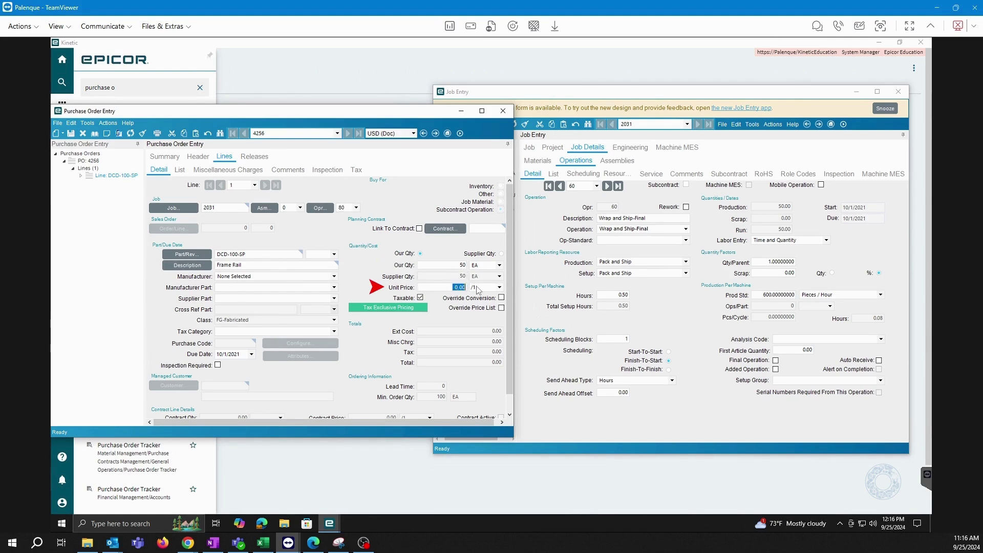
text(1)
click(70, 133)
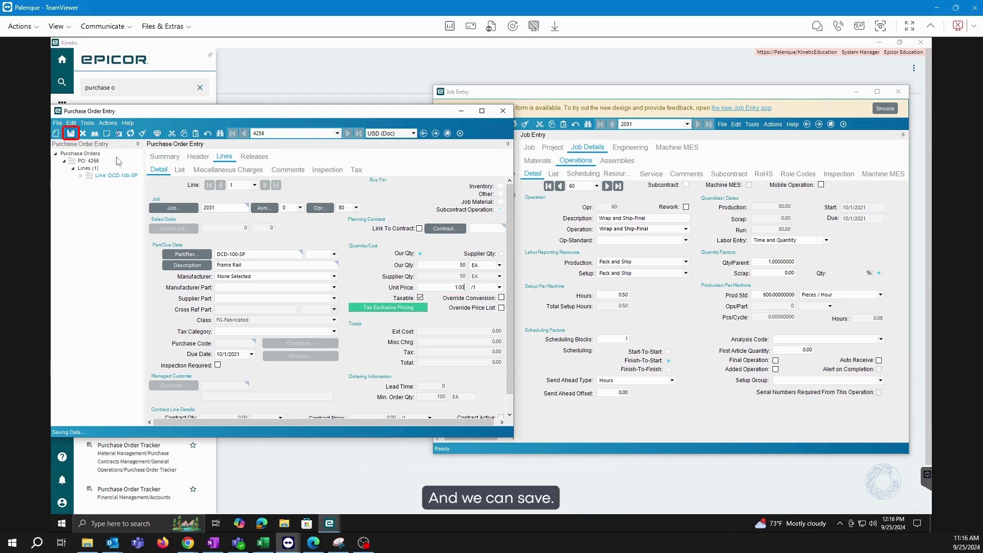
Mark PO 4256 as Approved and Confirmed on the Summary
click(165, 156)
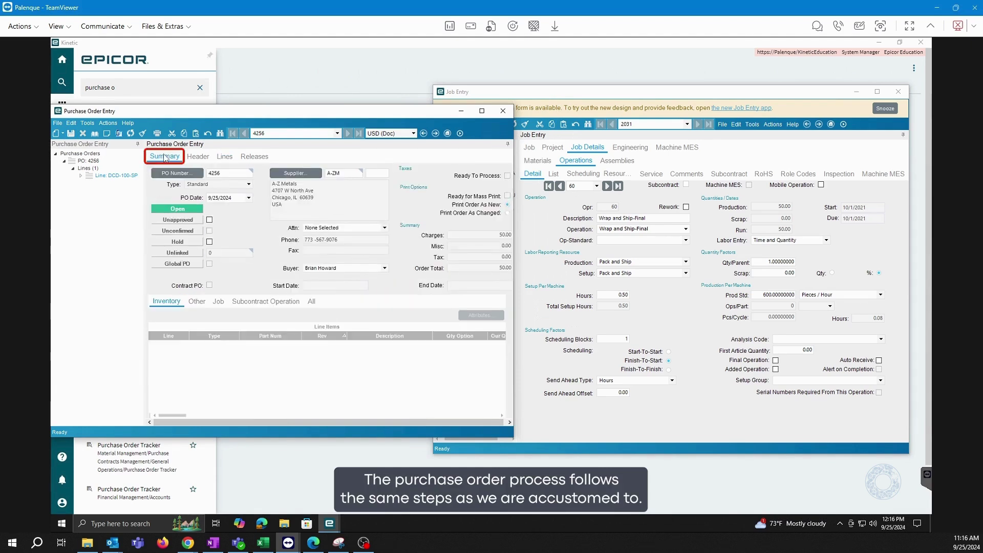
click(224, 156)
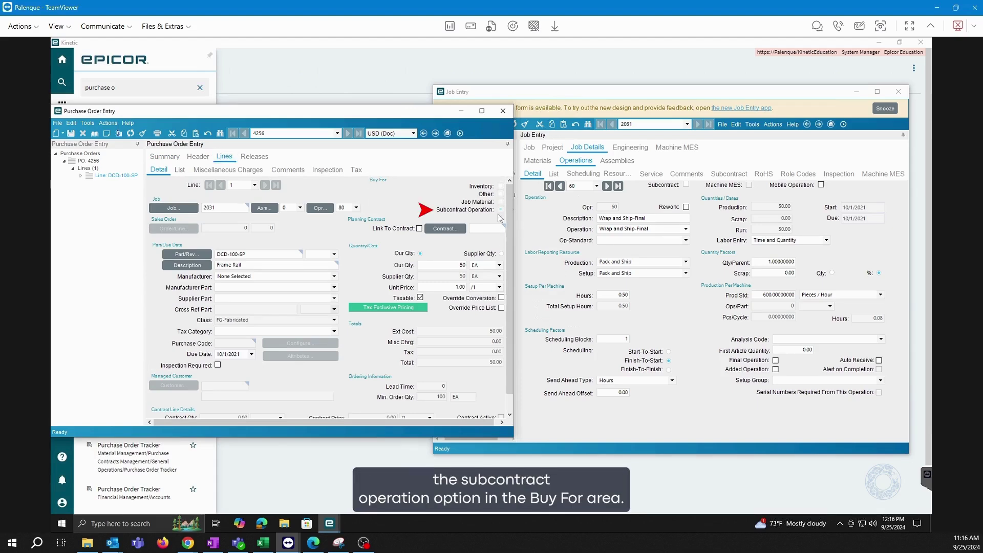
click(162, 157)
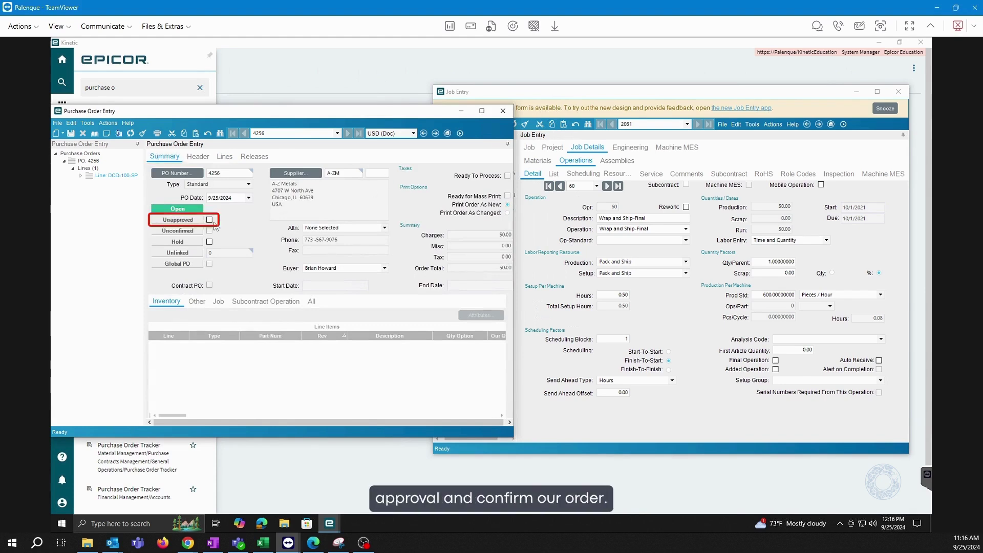
click(209, 220)
click(210, 231)
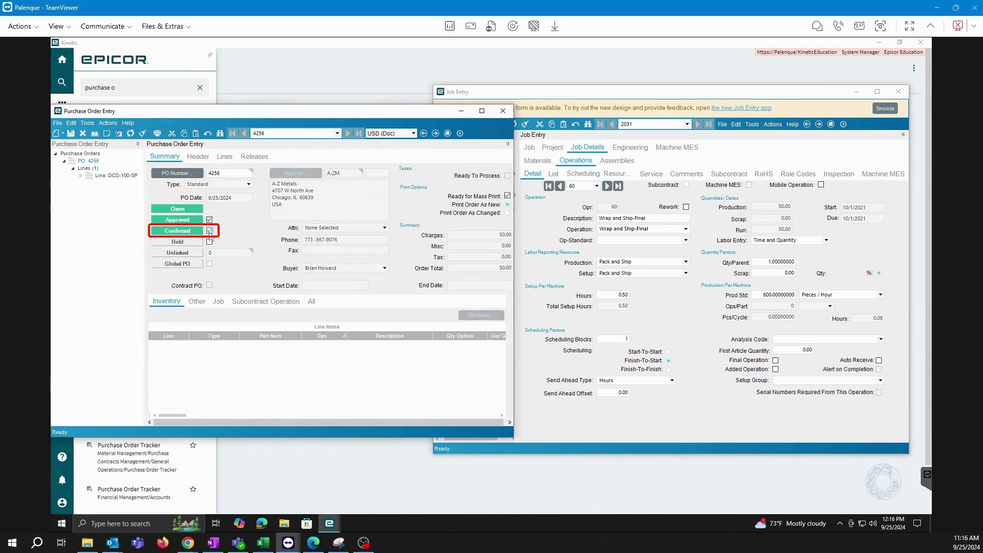
mouse_move(124, 114)
mouse_down()
mouse_move(320, 116)
mouse_move(439, 101)
mouse_up()
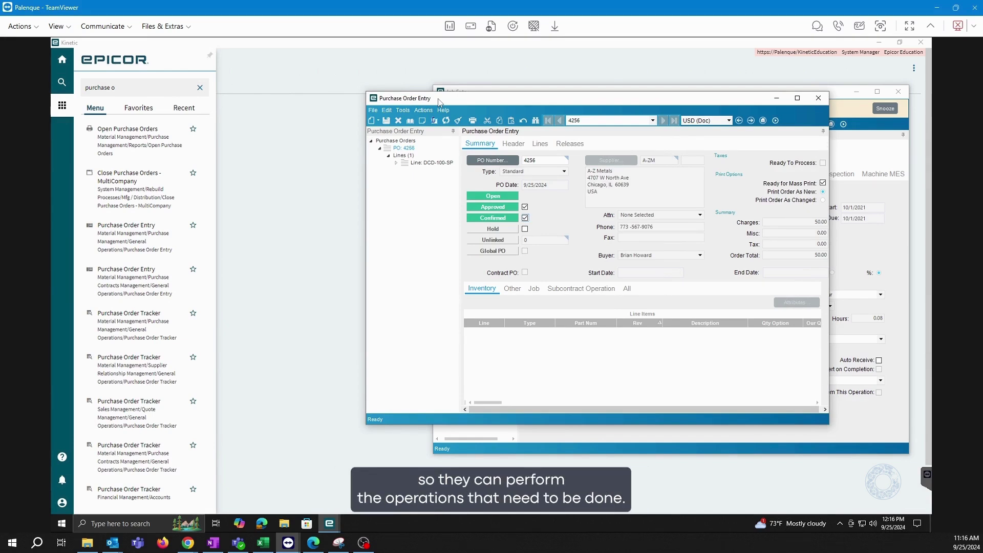
Replace the menu search text with 'subcontracr' to find Subcontractor Shipment Entry
triple_click(93, 87)
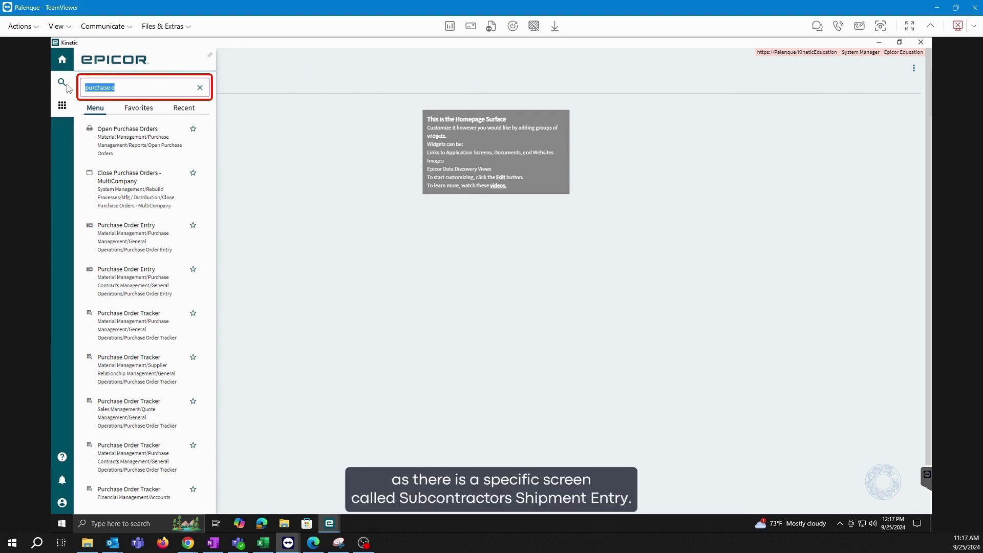
text(subcontracr)
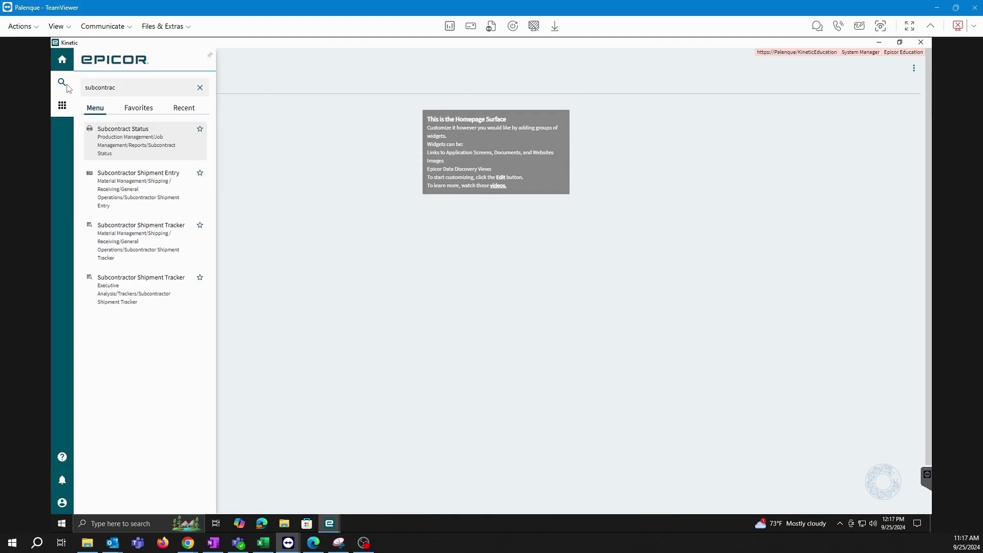
Open Subcontractor Shipment Entry and start a new pack for supplier A-Z Metals
click(143, 189)
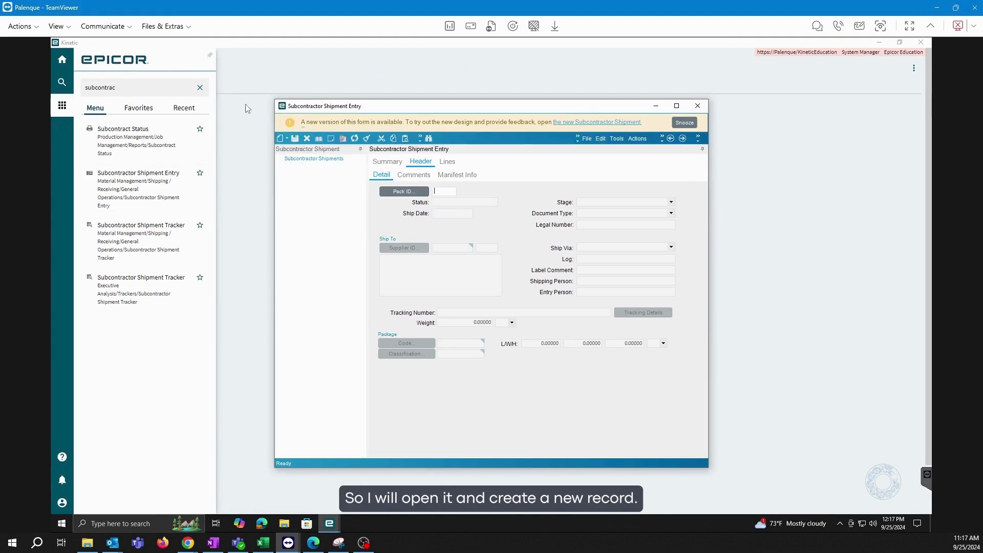
click(287, 139)
click(307, 150)
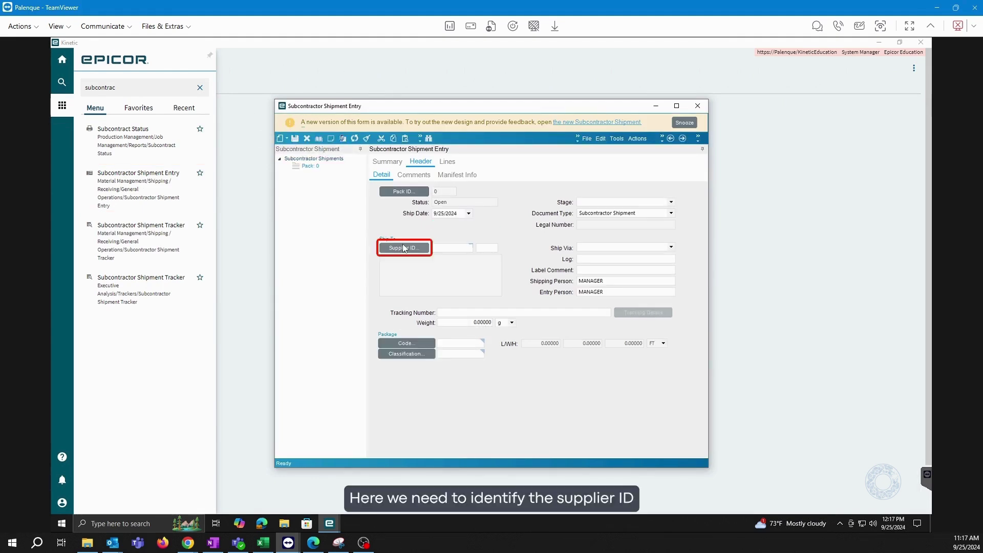
click(404, 249)
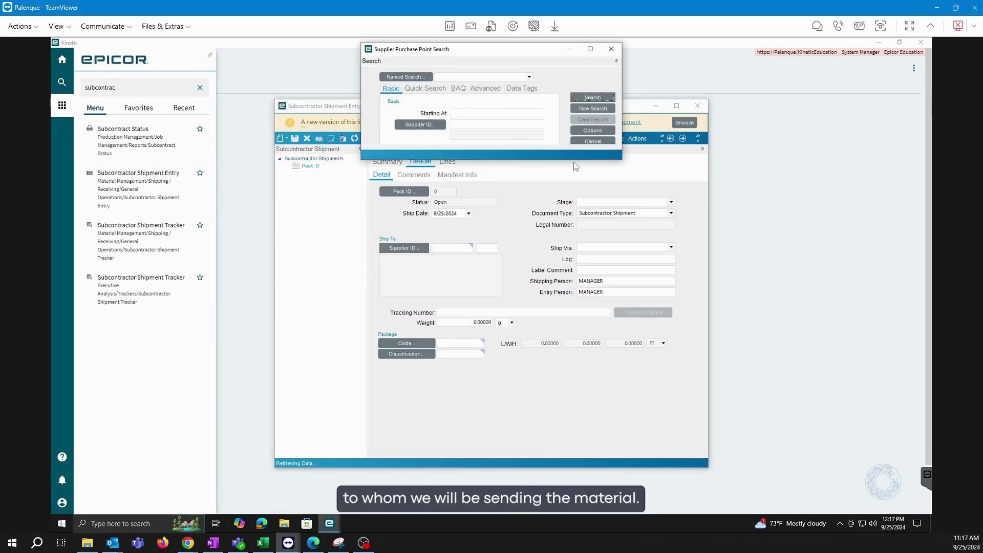
click(603, 98)
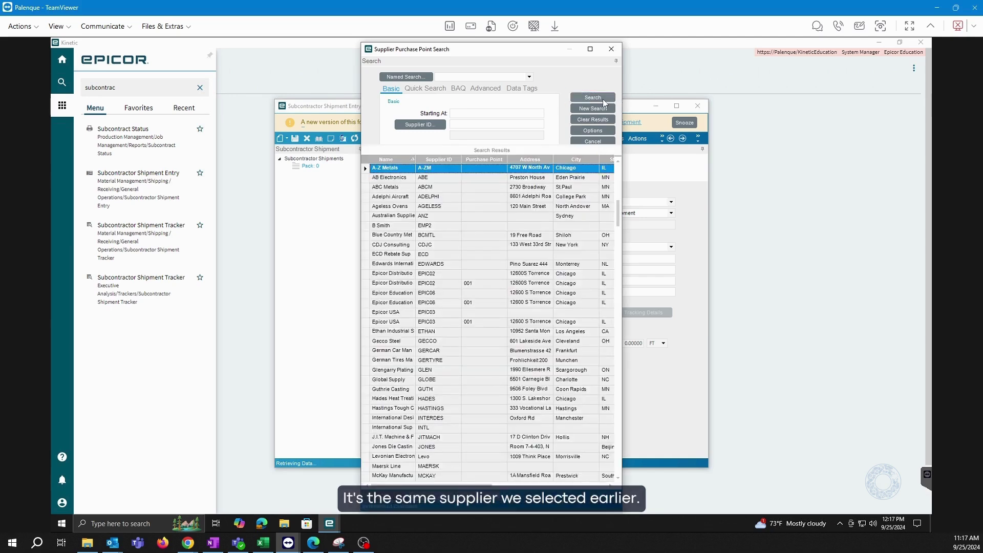
double_click(391, 169)
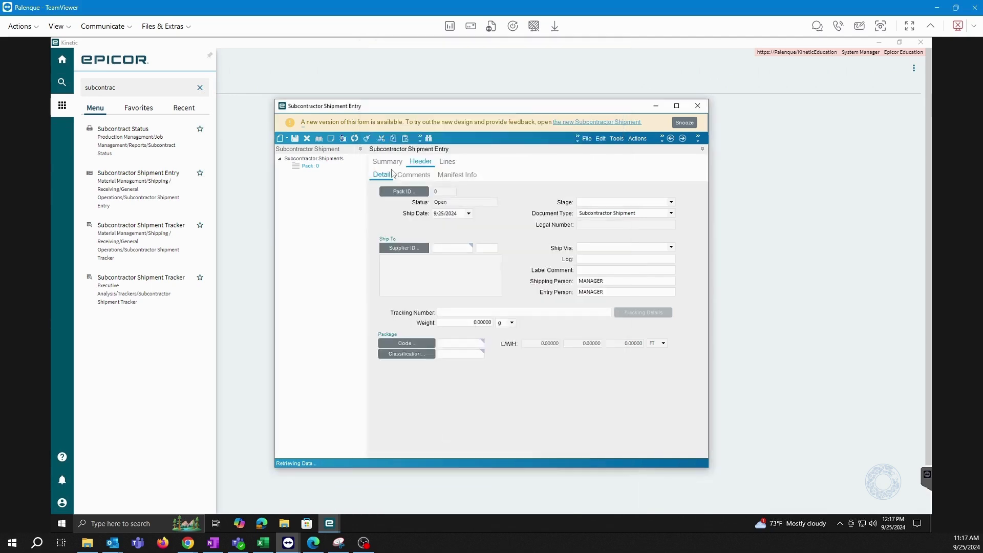
Set Ship Via to Air - Best Rate and save shipment pack 105
click(286, 139)
click(302, 163)
click(483, 315)
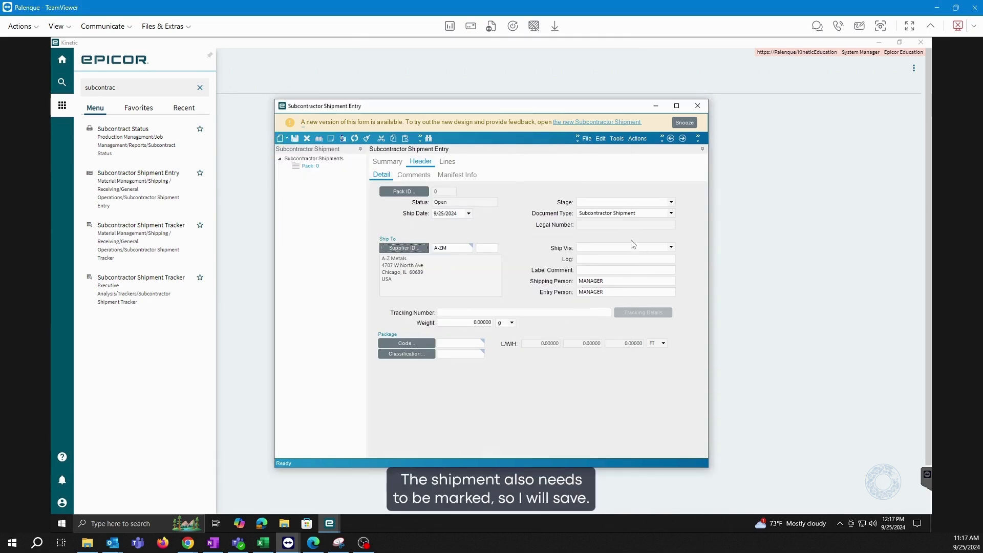
click(671, 247)
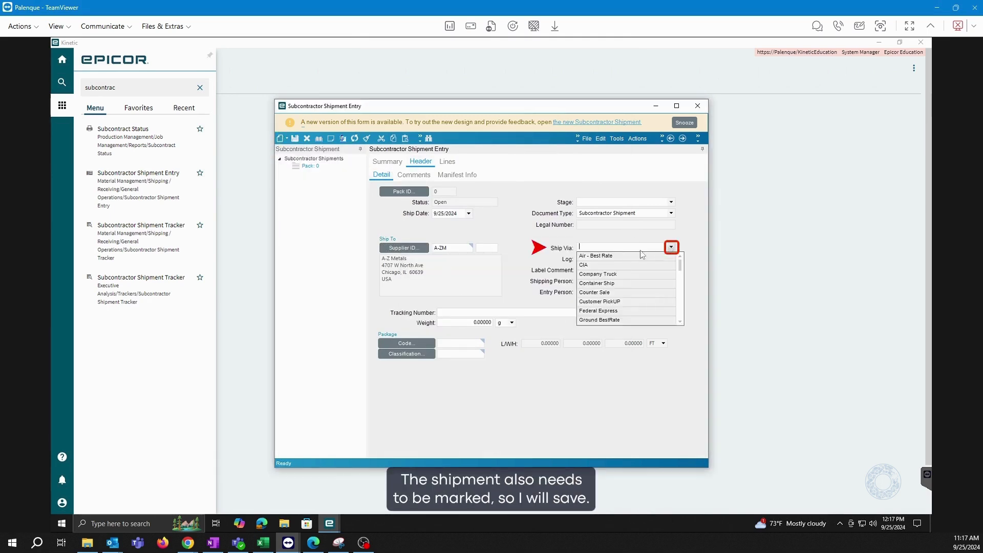
click(594, 257)
key(ctrl+s)
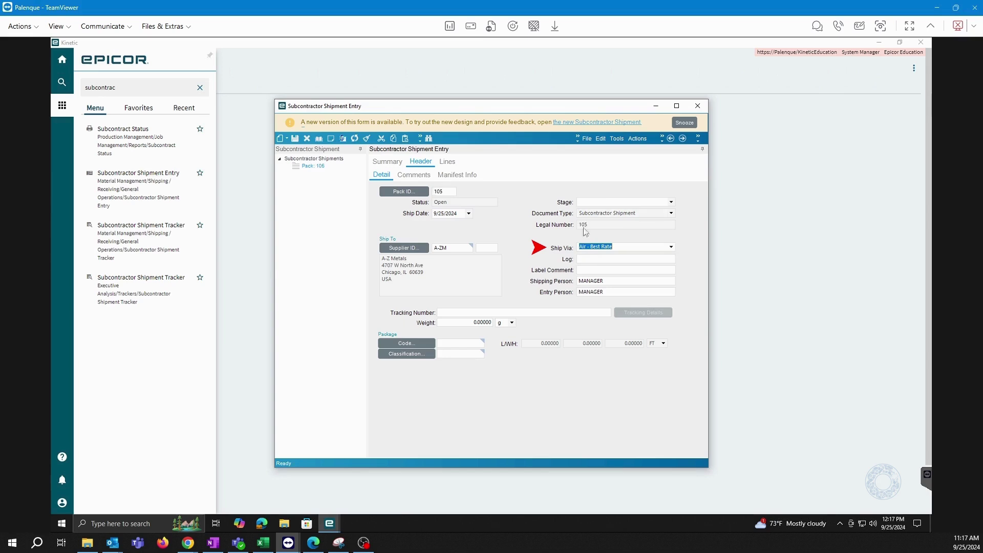
click(295, 138)
Add a new line to pack 105 and check job number 2031 in Job Entry
click(281, 138)
click(298, 162)
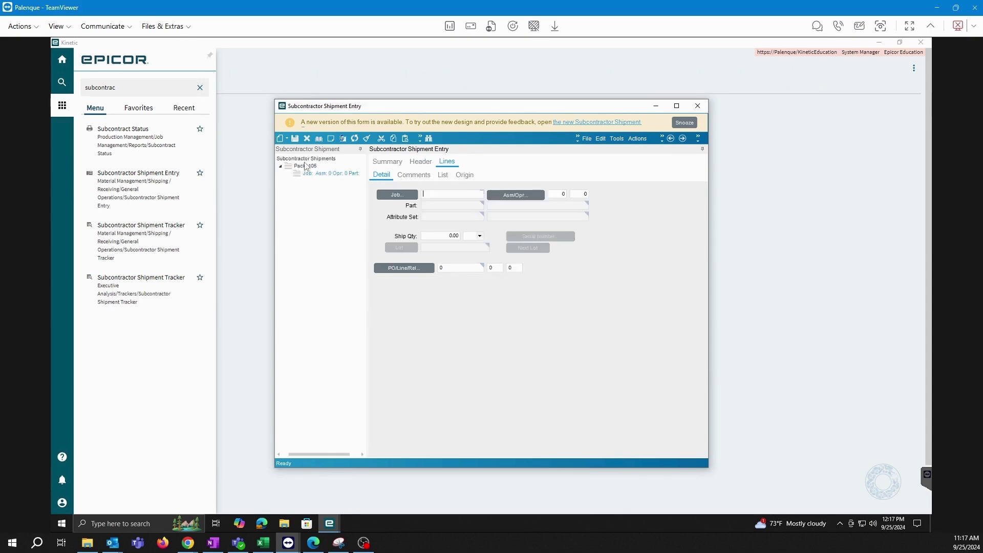
drag(385, 108, 244, 103)
mouse_move(335, 525)
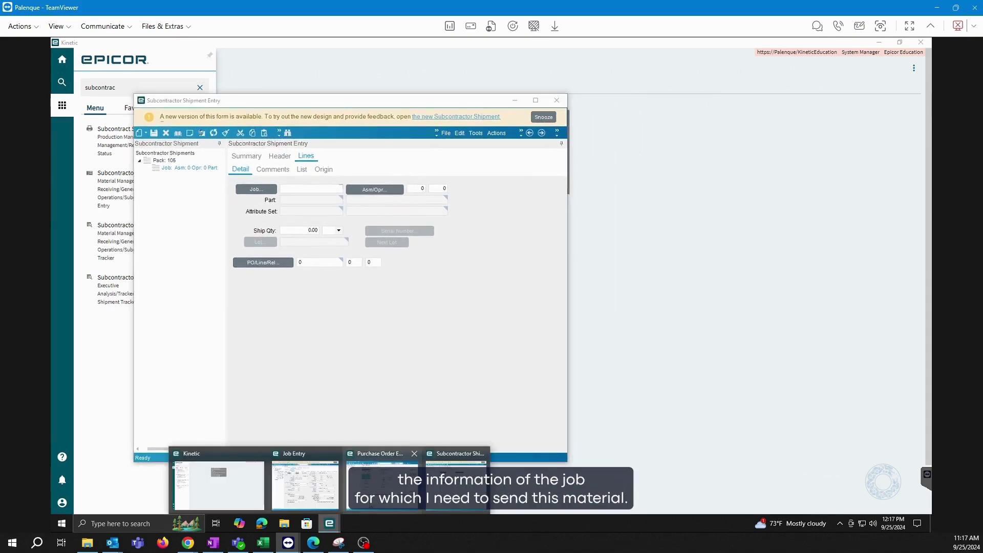
click(337, 493)
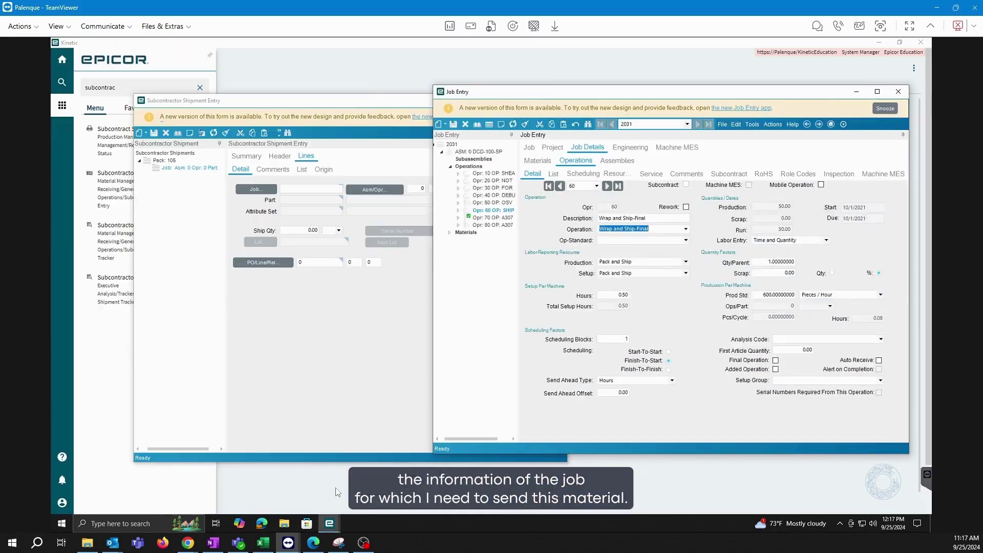
click(646, 124)
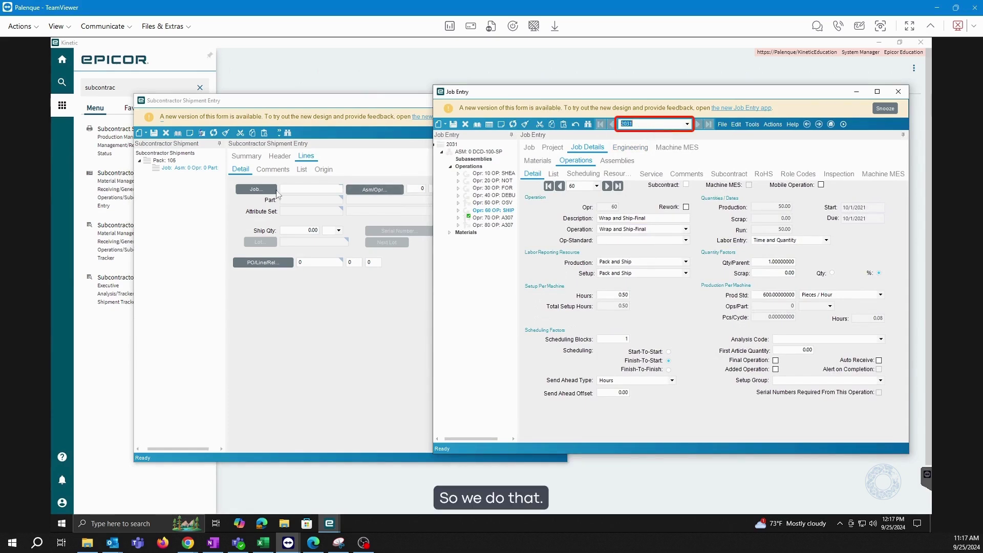
Enter job 2031, assembly 0, operation 80 on the line and review the pack summary
click(300, 190)
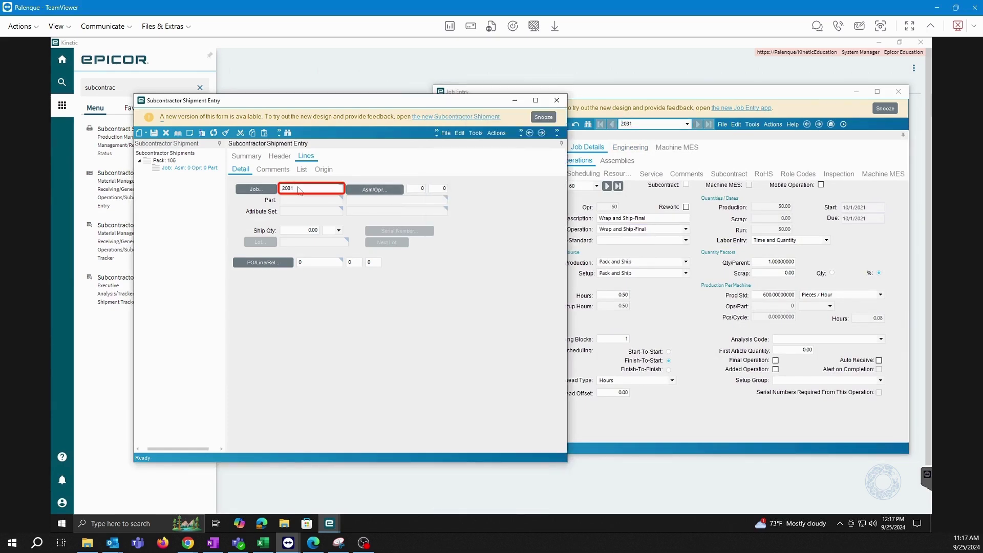
key(Tab)
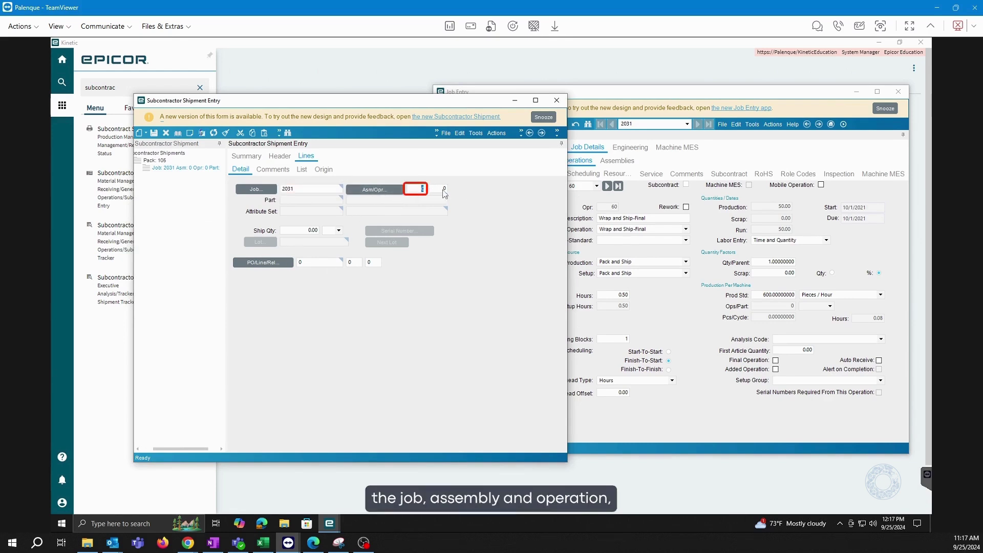
key(Tab)
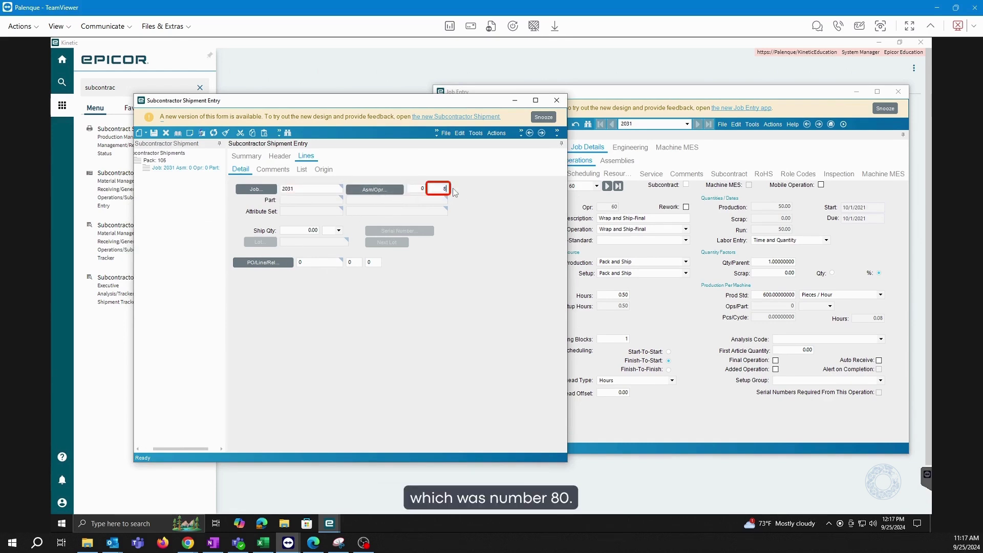
key(Tab)
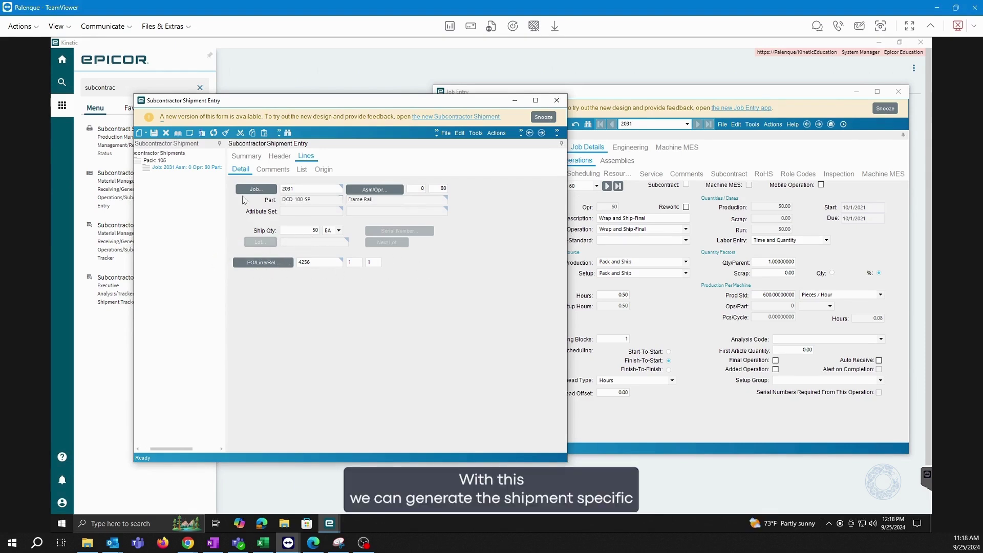
click(247, 156)
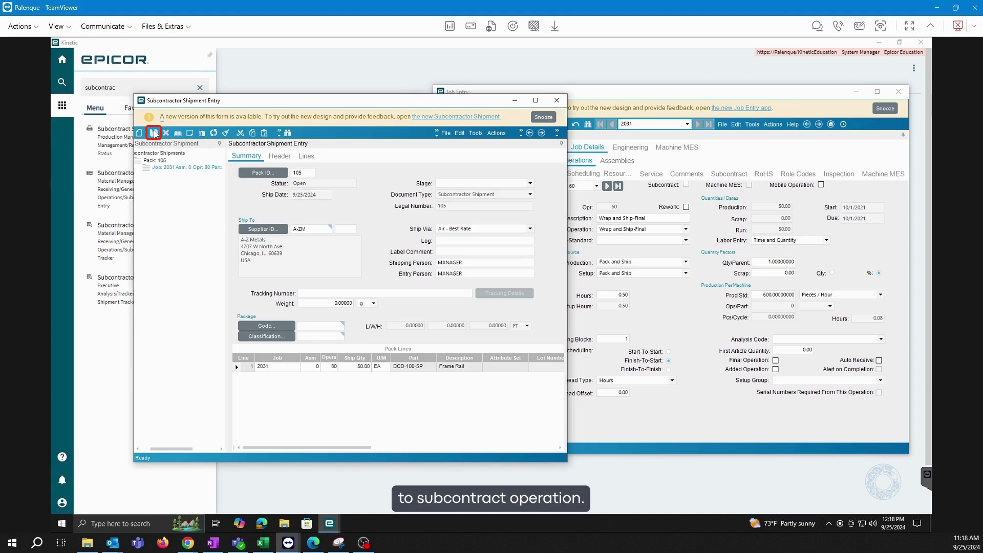
Search the menu for 'receipt en' and open Receipt Entry
drag(245, 102, 448, 83)
click(145, 87)
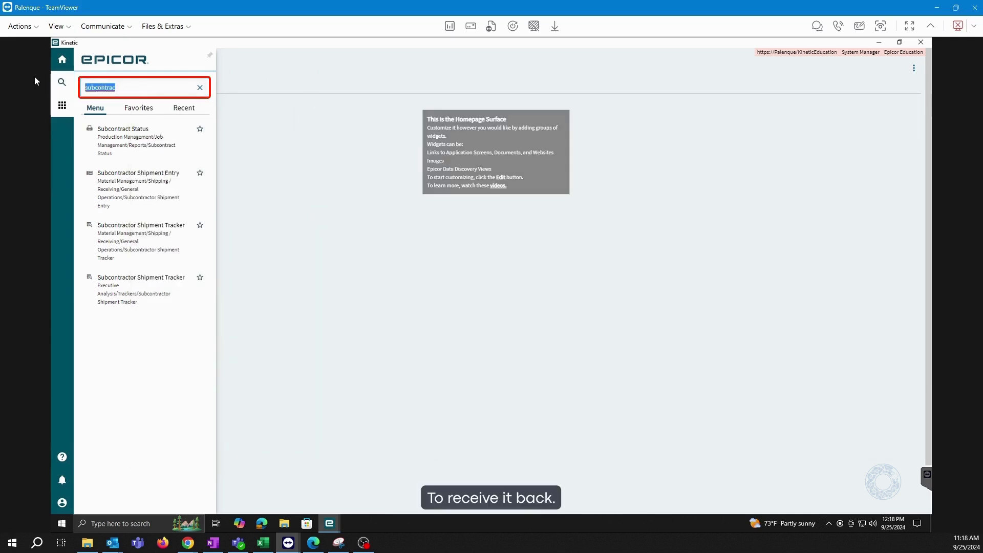
text(receipt)
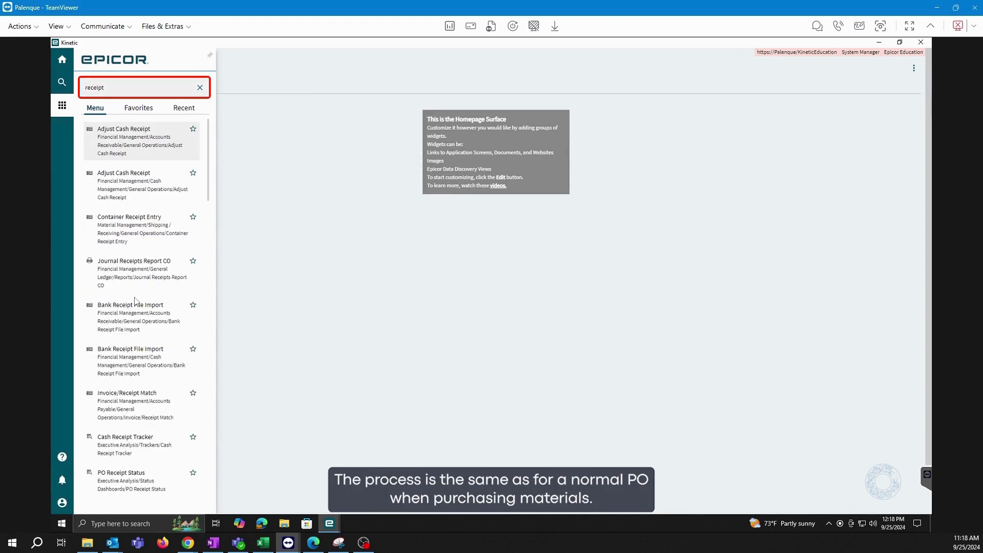
text( en)
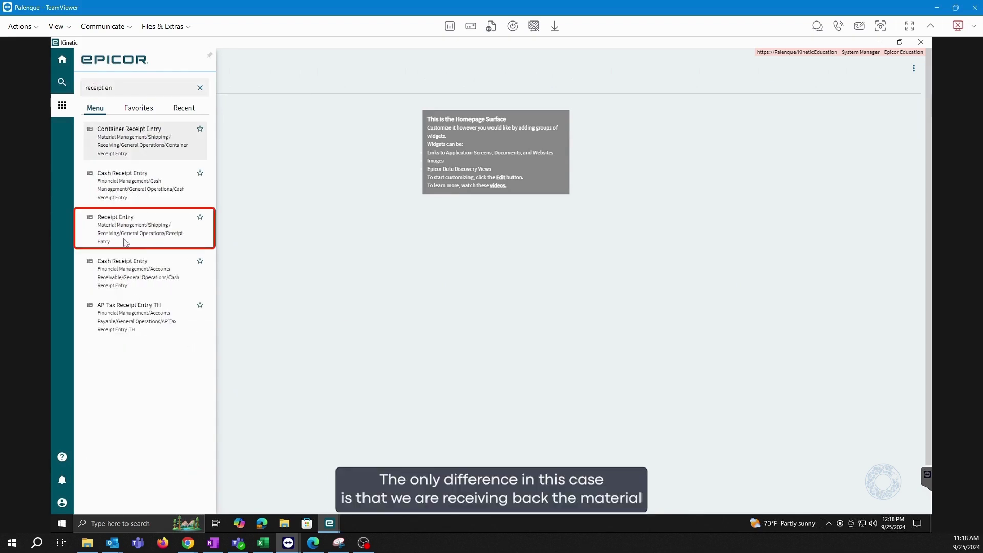
click(125, 241)
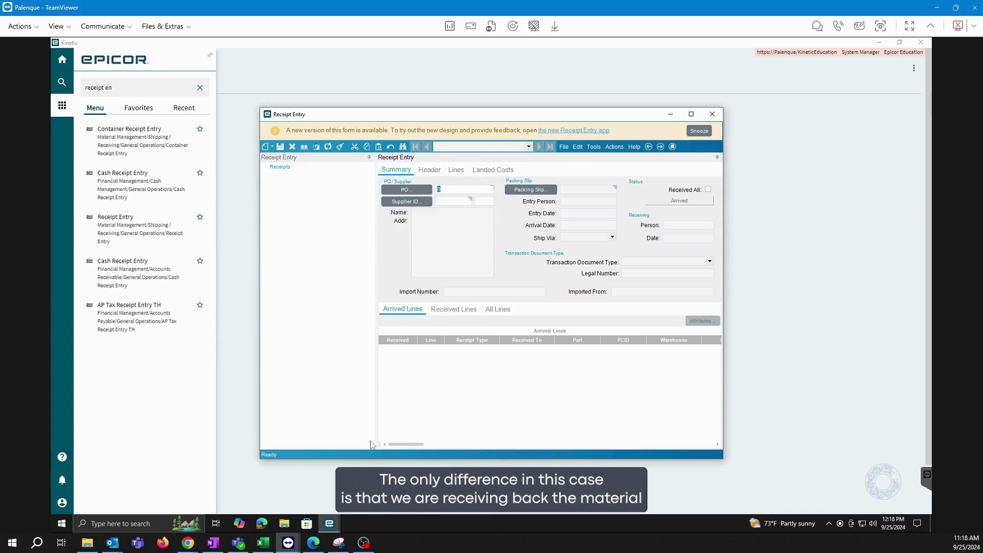
Enter PO 4256 so A-Z Metals fills in, and confirm the new receipt
mouse_move(329, 522)
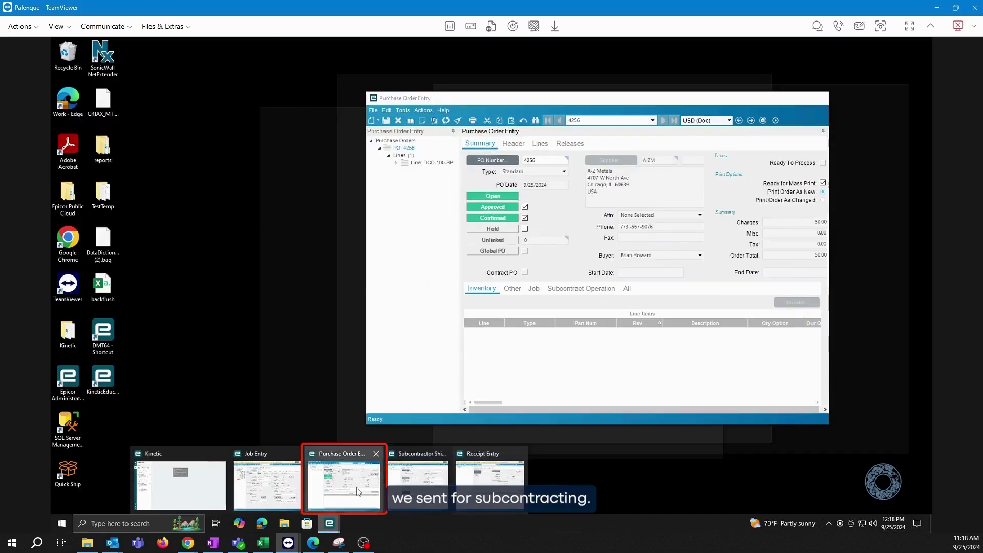
click(358, 492)
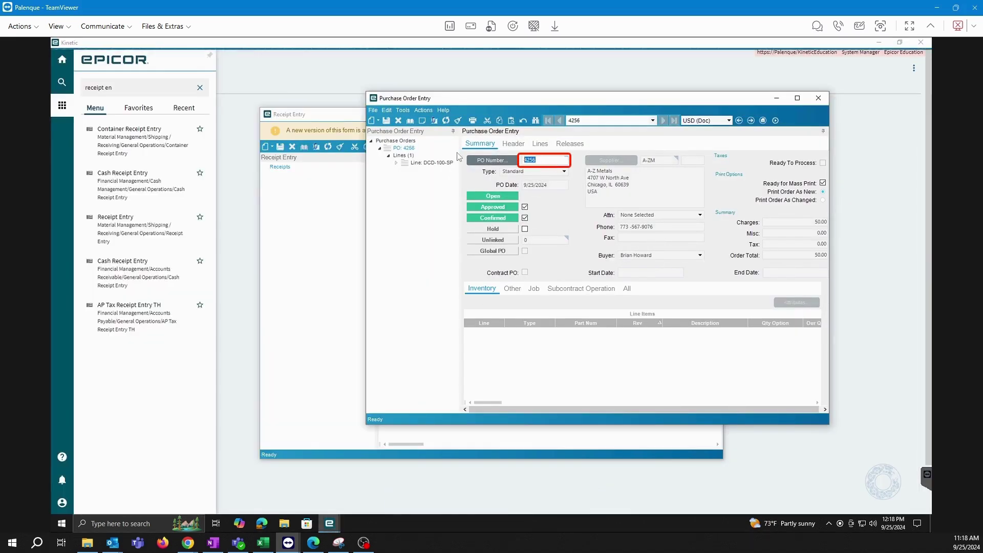
click(329, 226)
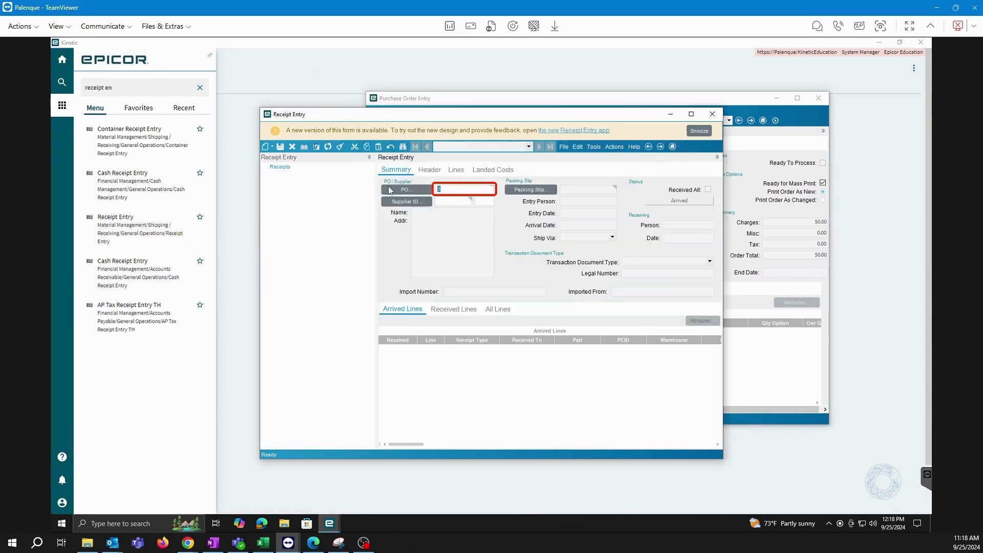
text(4256)
key(Tab)
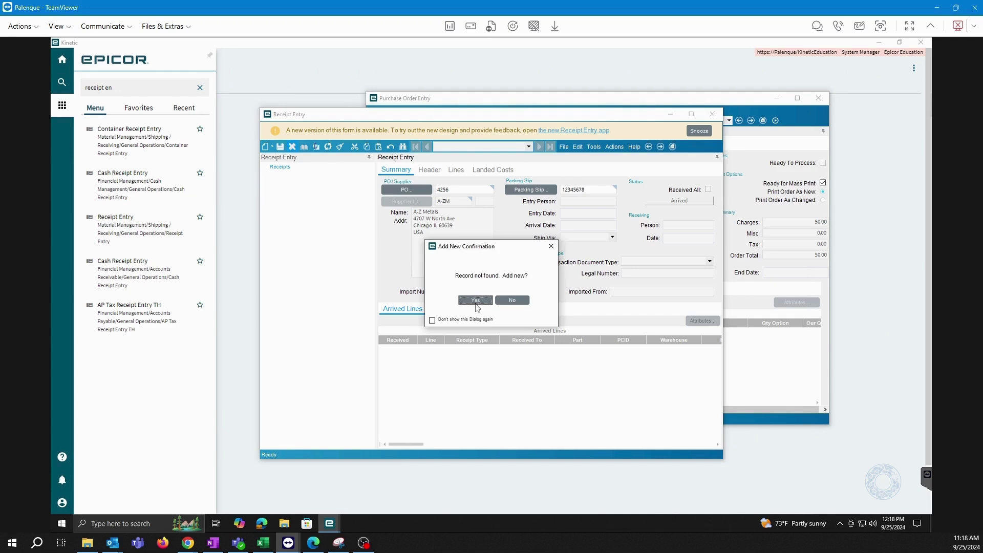
click(475, 300)
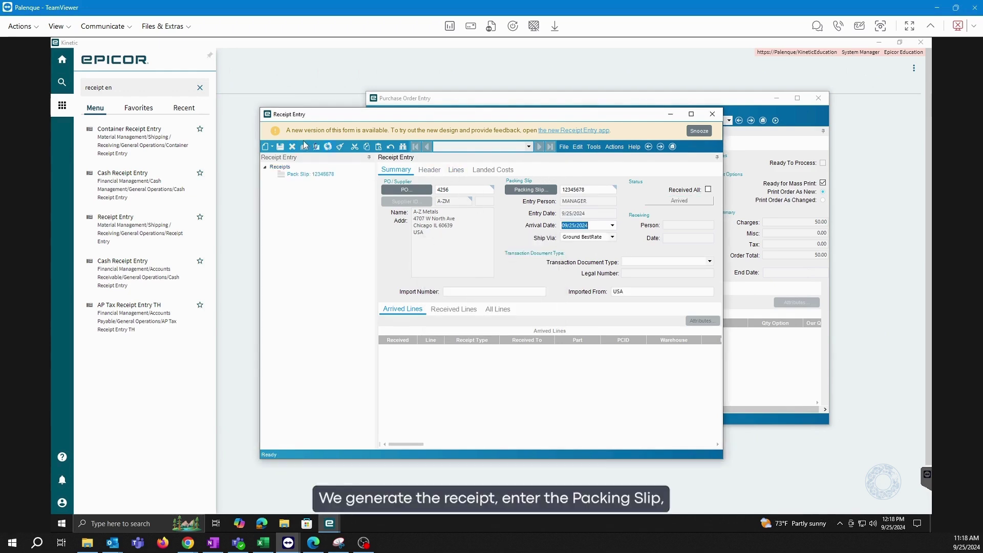
Add receipt line for PO line 1, release 1, and mark the 50 EA Frame Rail received
click(461, 173)
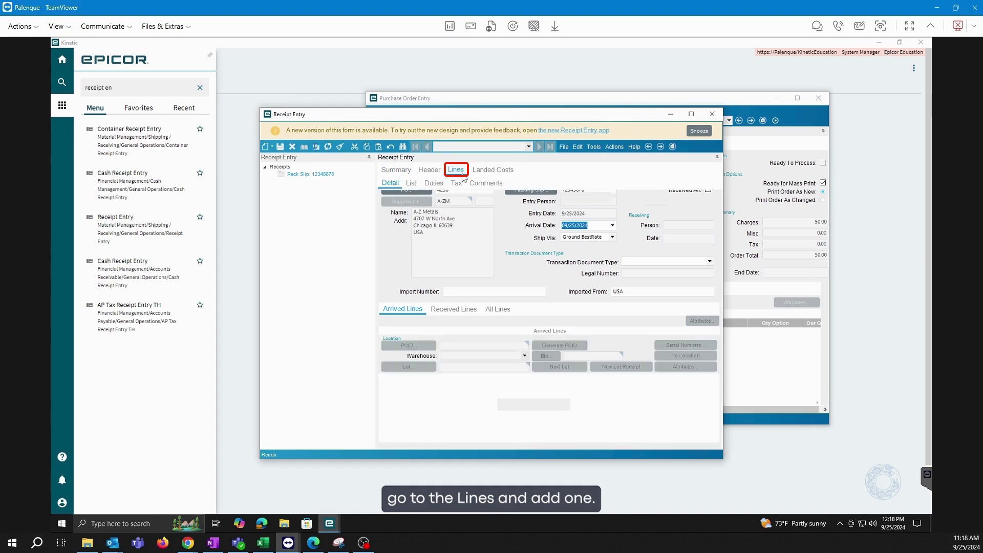
click(273, 147)
click(295, 183)
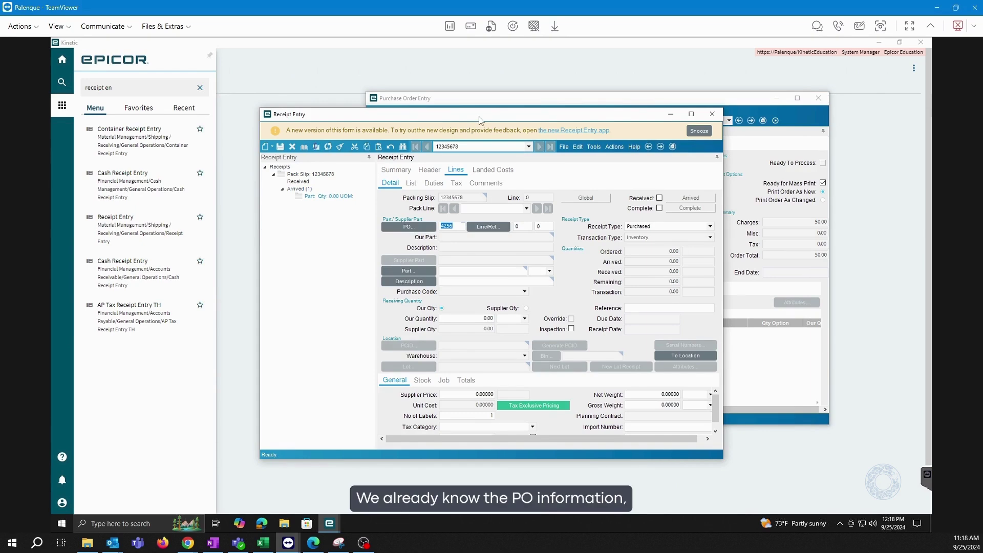
drag(475, 122, 327, 182)
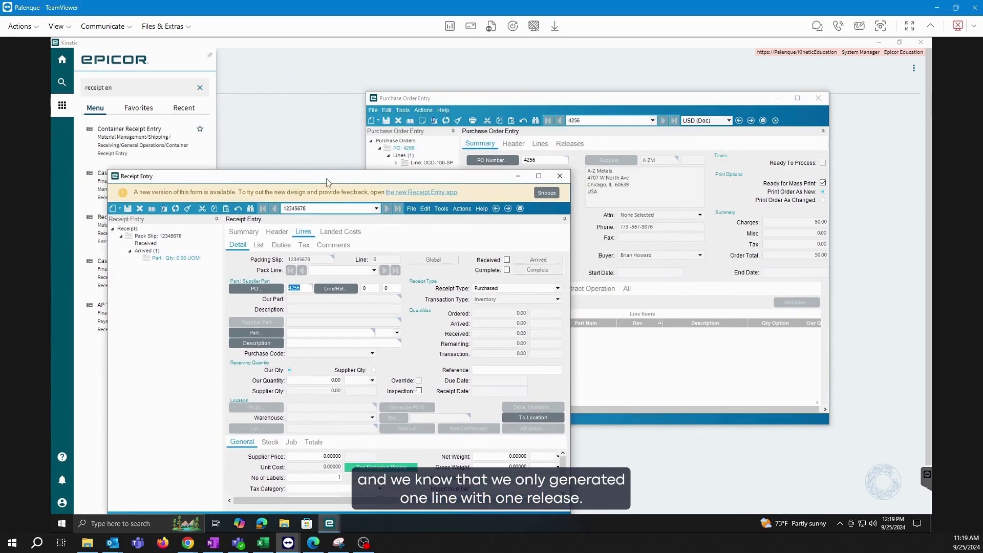
click(369, 289)
text(1)
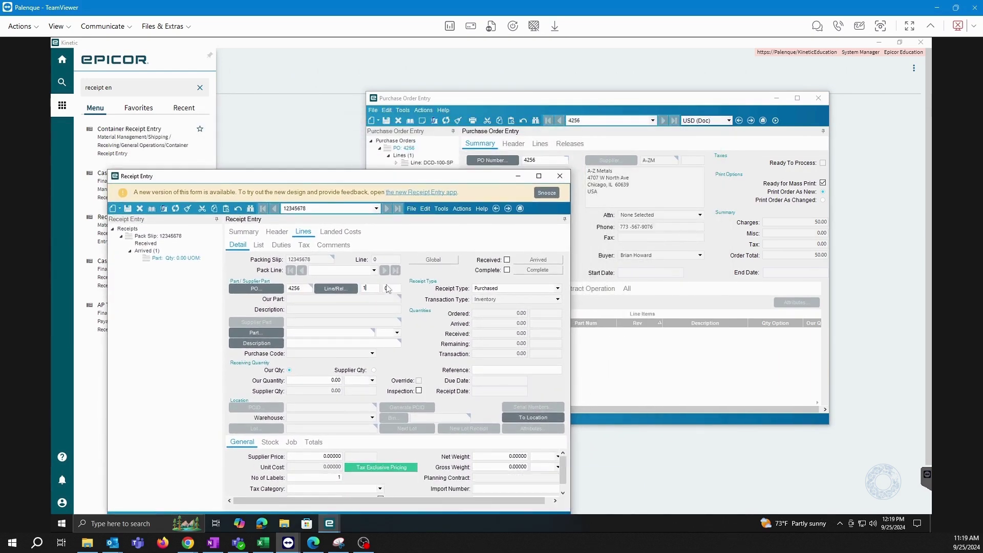
text(1)
key(Tab)
click(387, 310)
drag(394, 179, 404, 128)
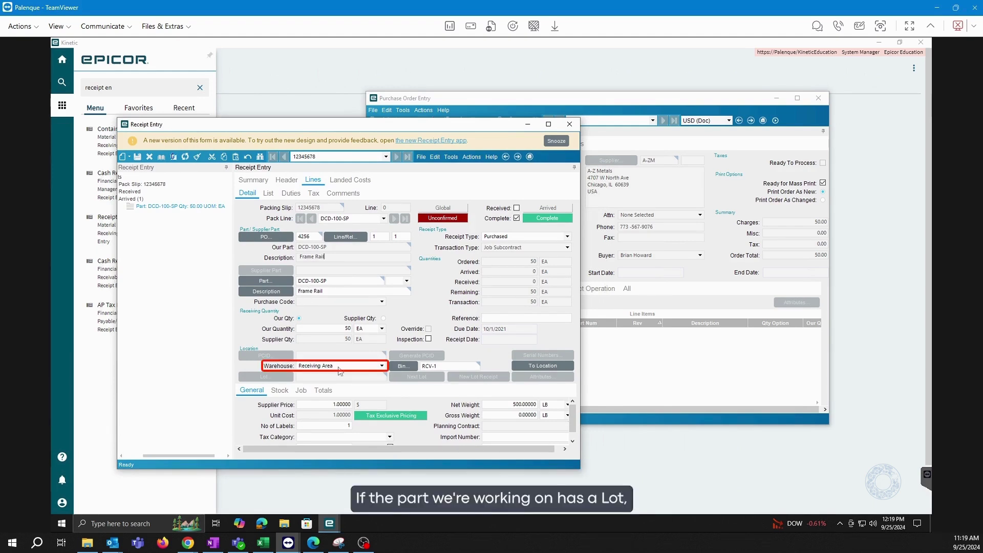
click(516, 208)
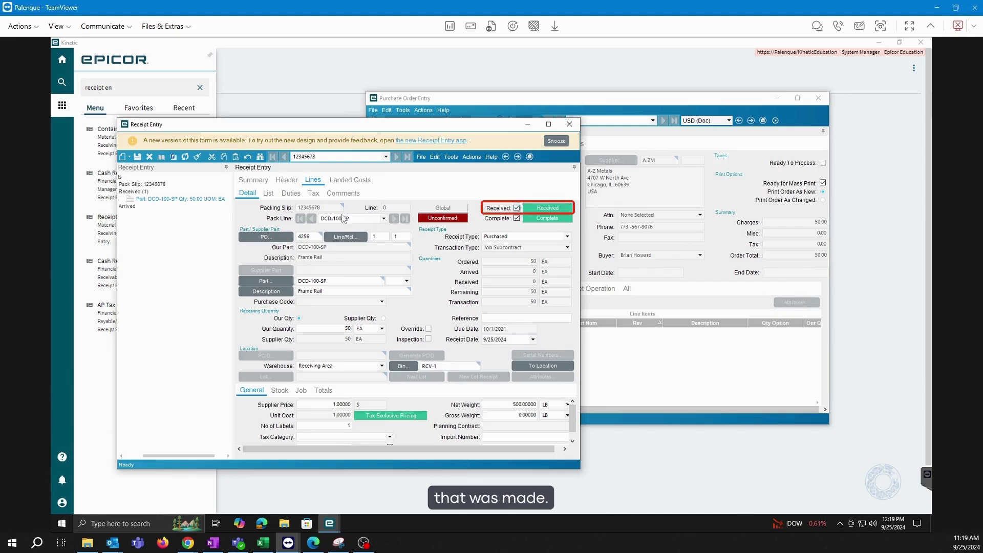
Open Part Transaction History Tracker for DCD-100-SP, retrieve its history, and maximize the window
right_click(325, 247)
mouse_move(343, 256)
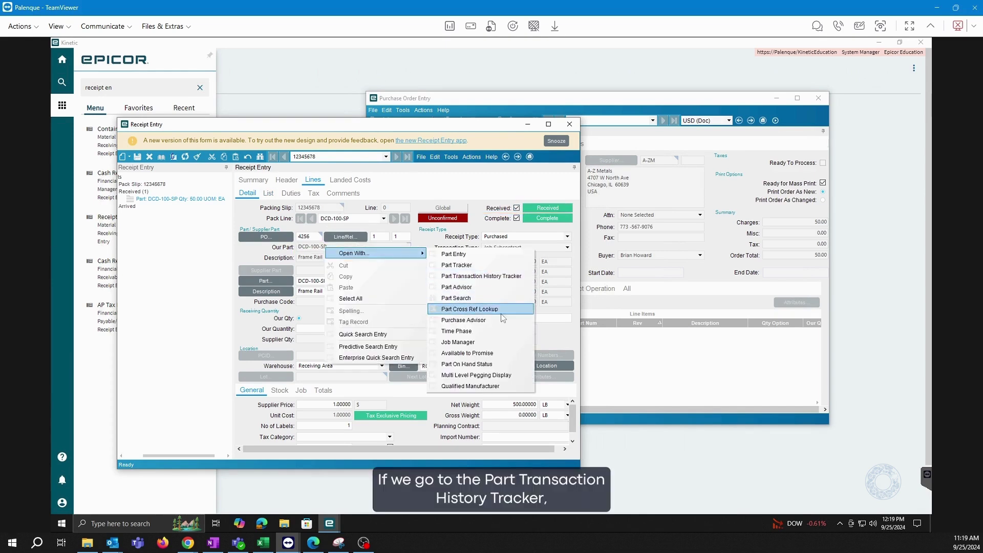
click(509, 277)
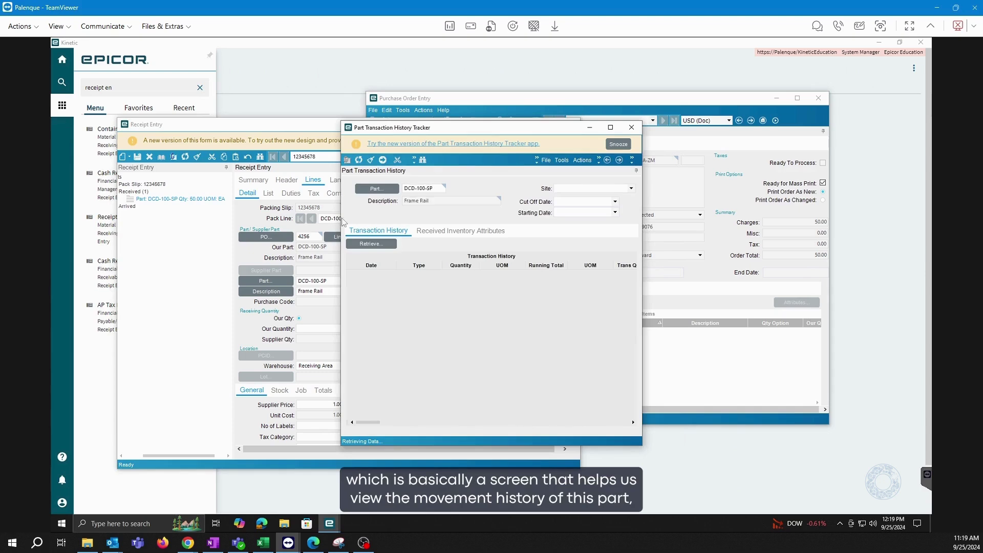
click(371, 244)
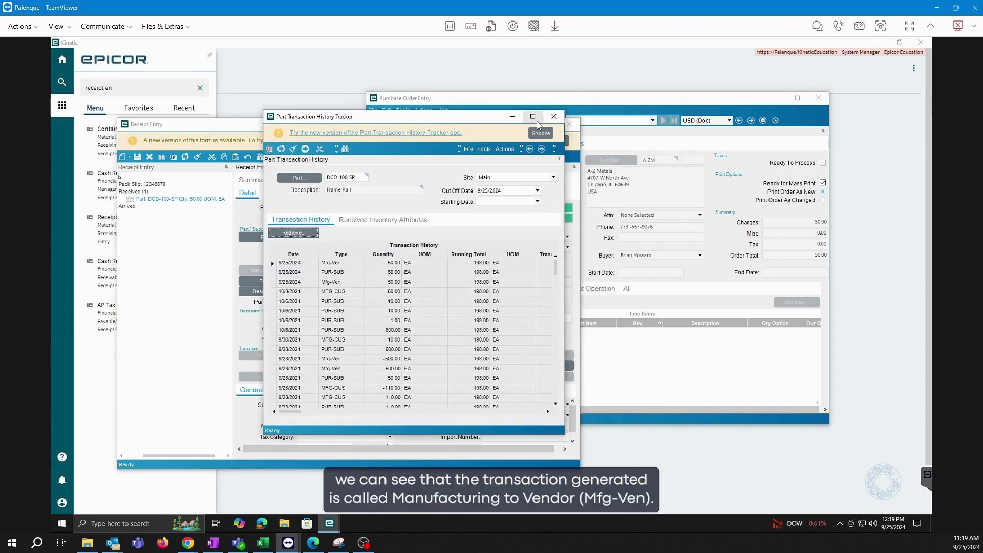
double_click(533, 126)
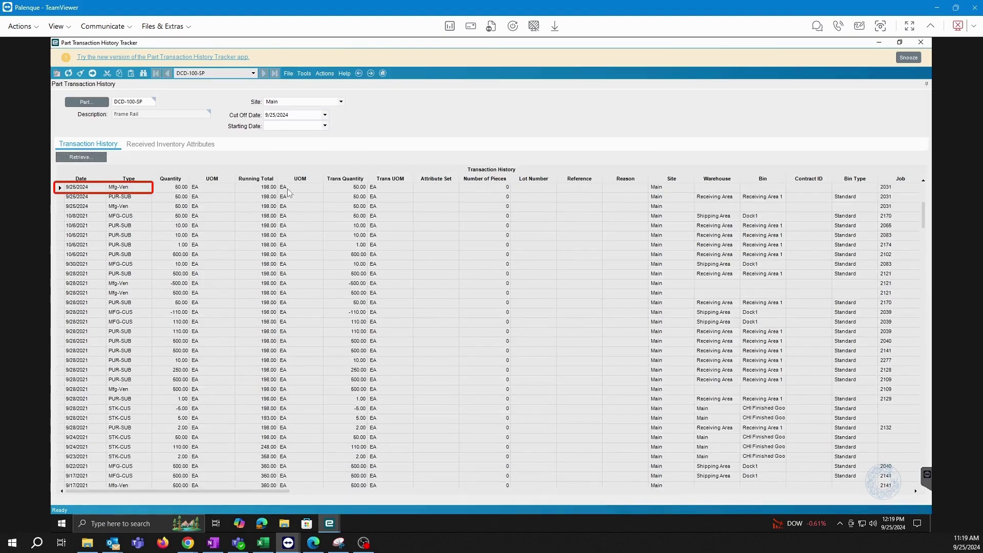
Minimize the Part Transaction History Tracker to return to the PO 4256 receipt
click(879, 42)
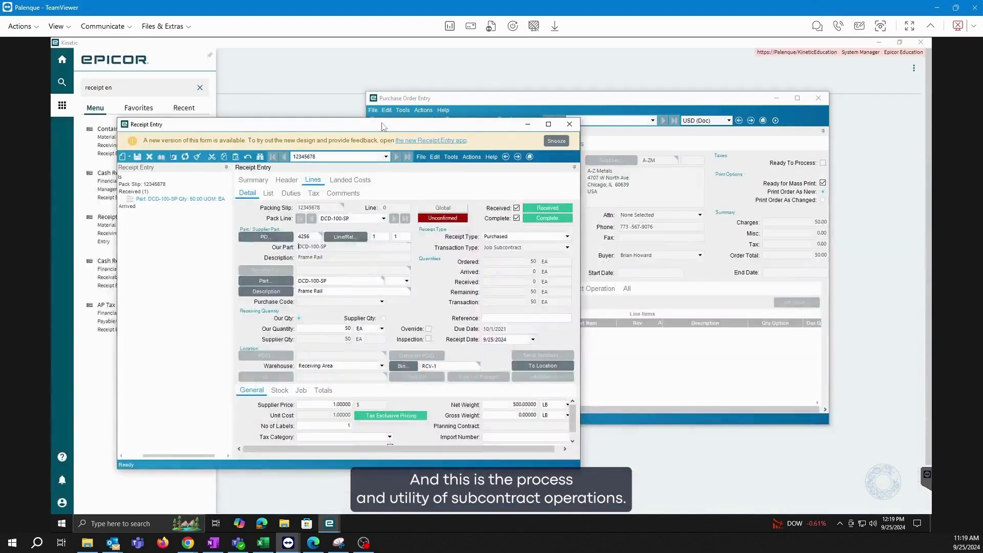